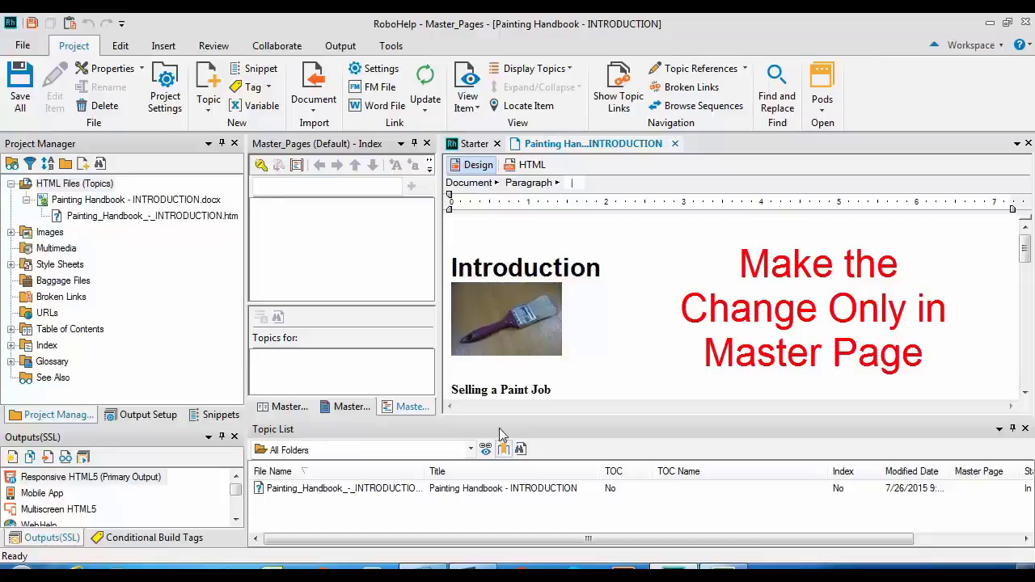
Create a new master page named Paint_Master under Master Pages in Output Setup
{"action": "left_click", "coordinate": [113, 217]}
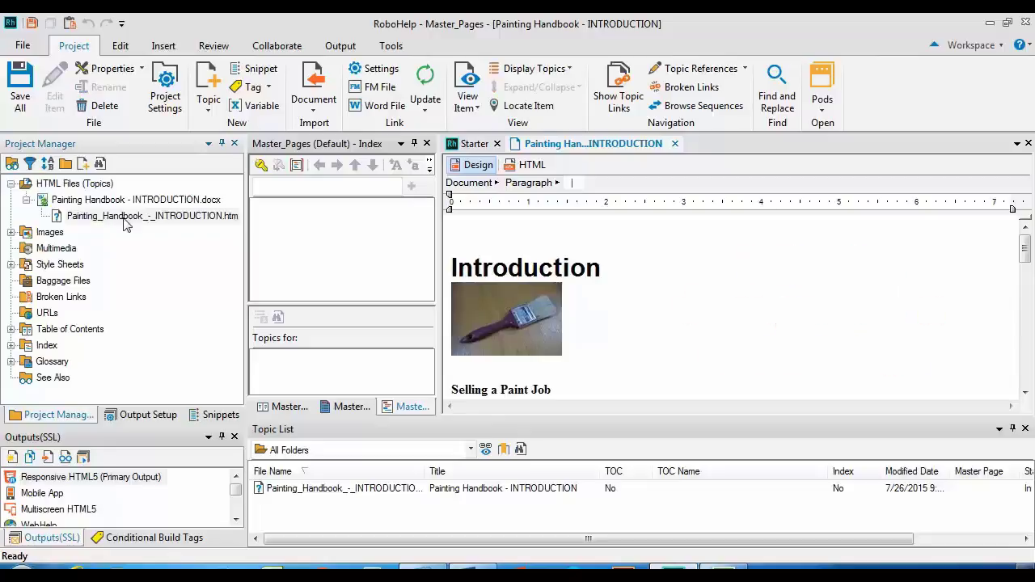
{"action": "left_click", "coordinate": [610, 259]}
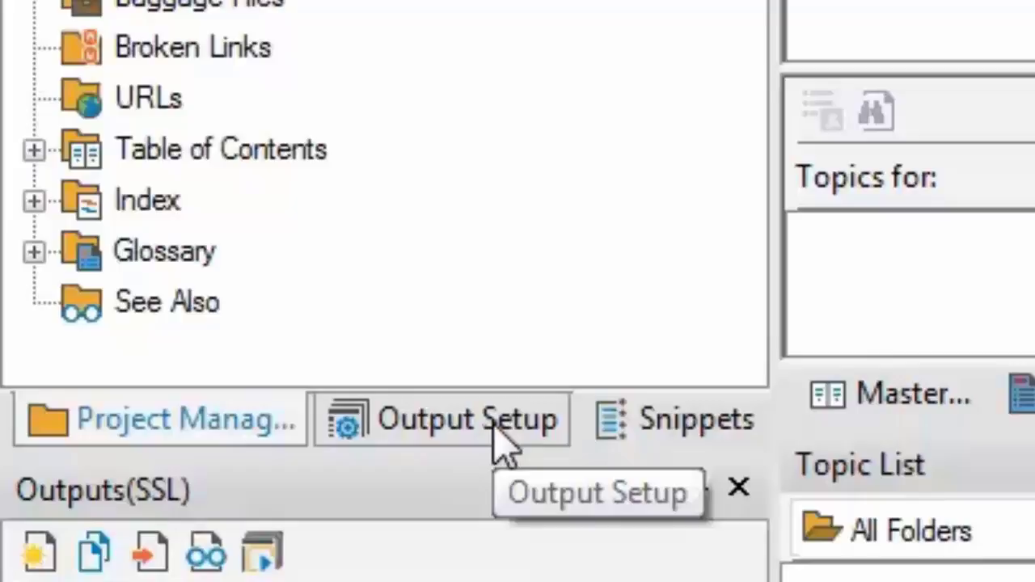
{"action": "left_click", "coordinate": [494, 424]}
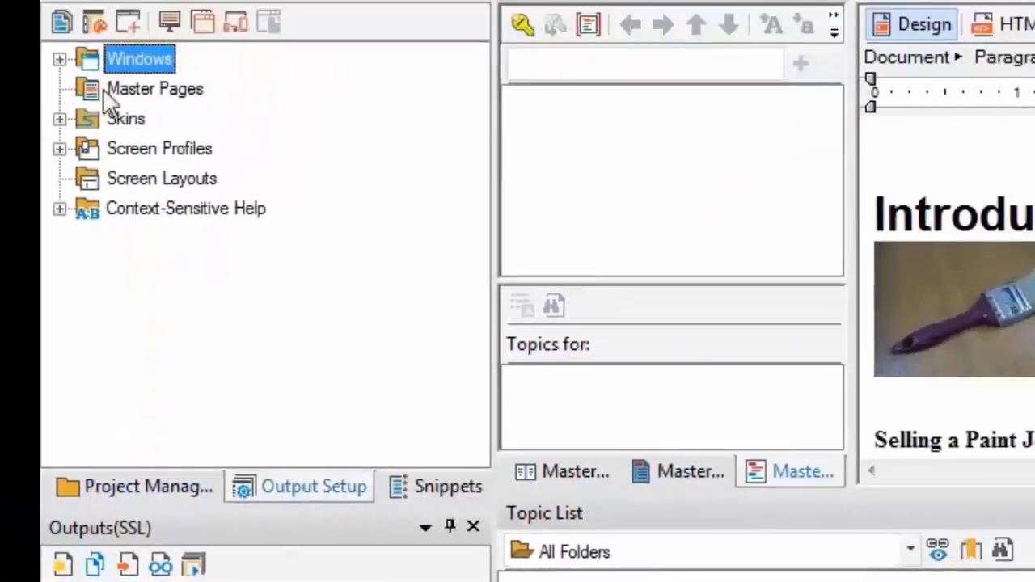
{"action": "left_click", "coordinate": [118, 133]}
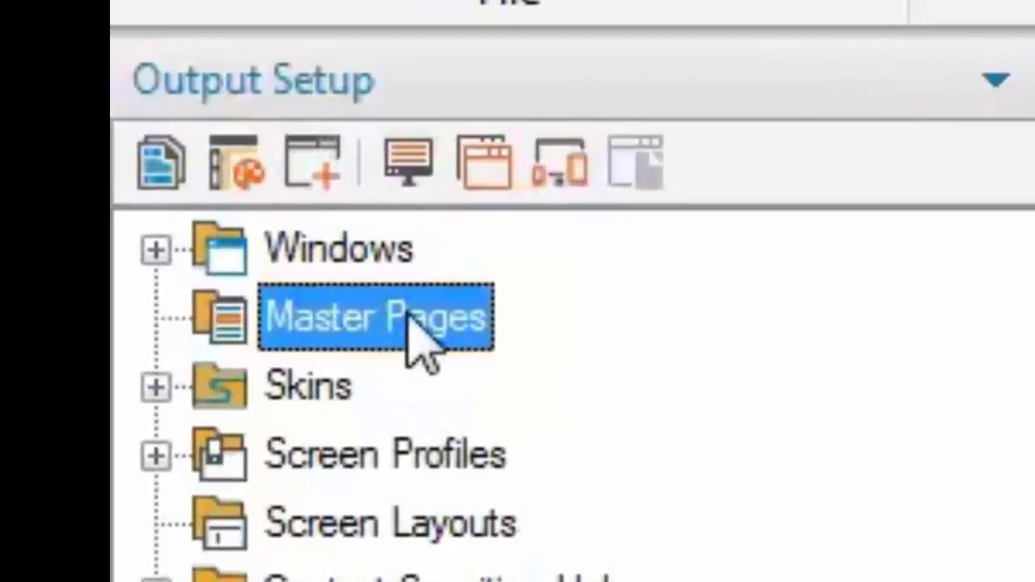
{"action": "right_click", "coordinate": [421, 336]}
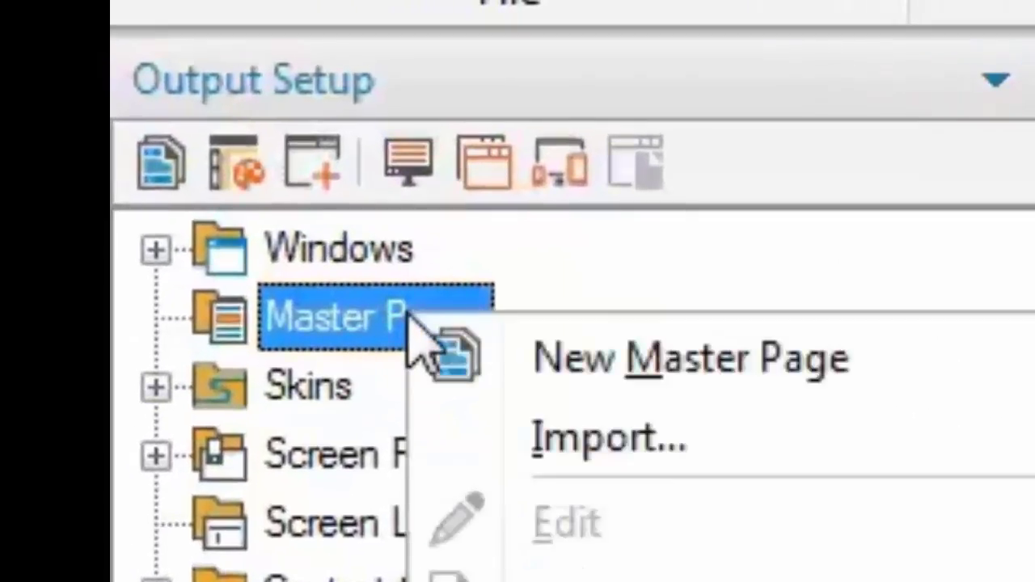
{"action": "left_click", "coordinate": [688, 388]}
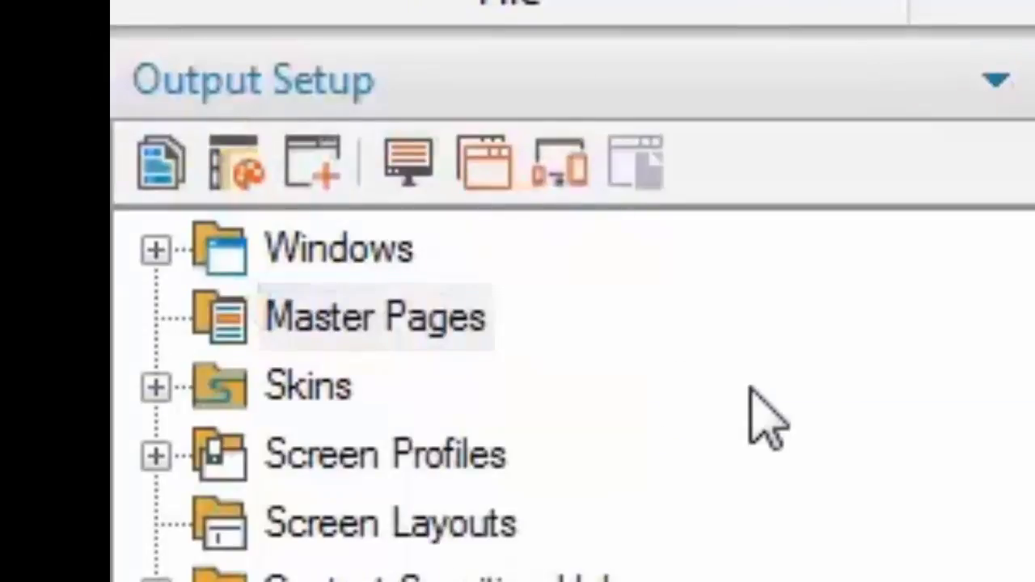
{"action": "type", "text": "P"}
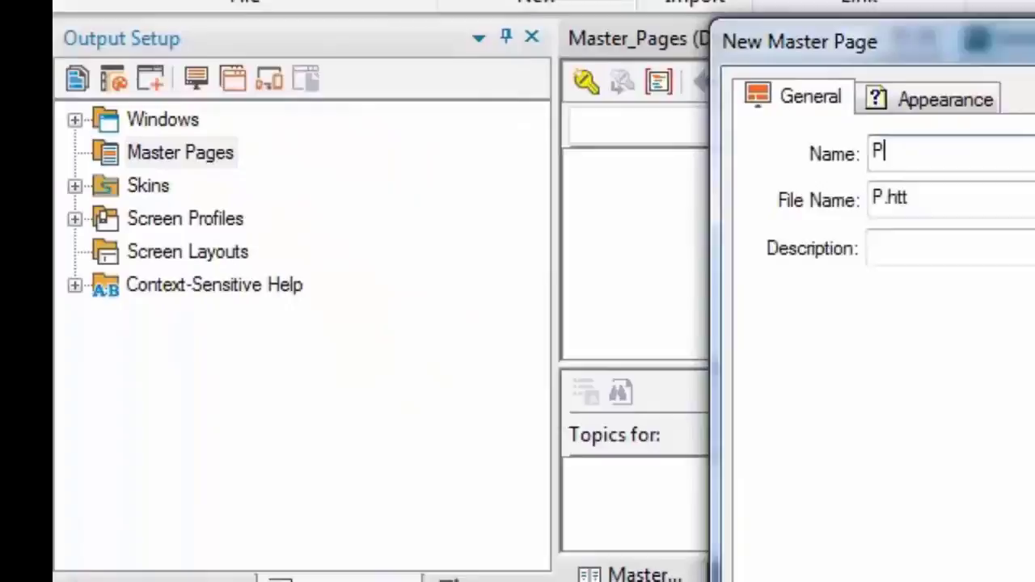
{"action": "type", "text": "aint_"}
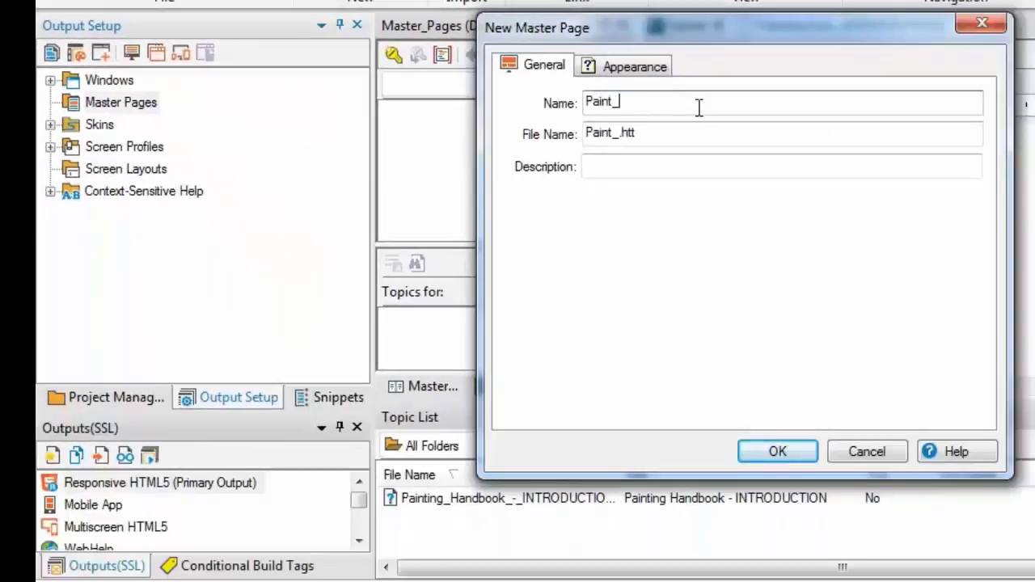
{"action": "type", "text": "Master"}
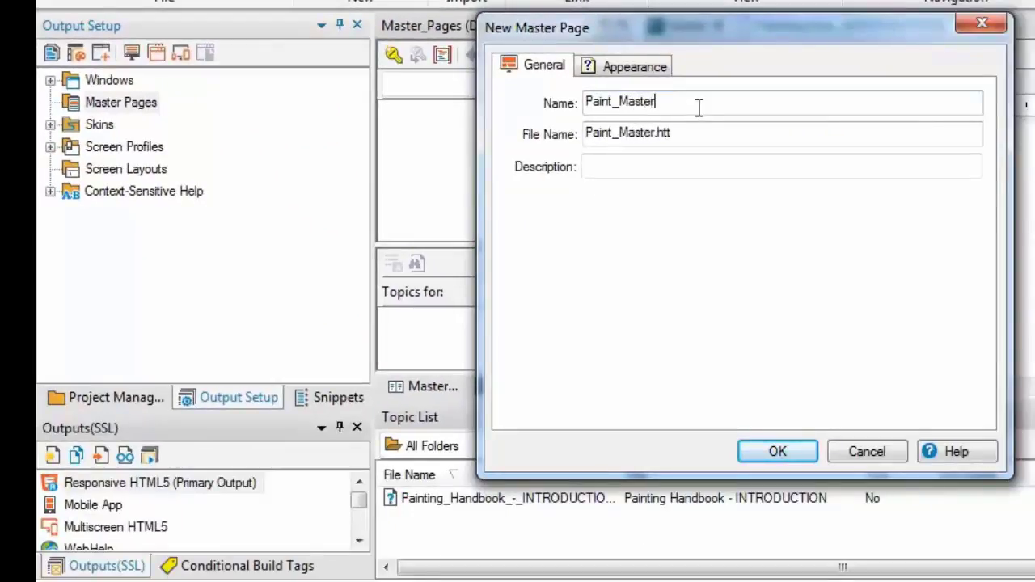
{"action": "left_click", "coordinate": [774, 453]}
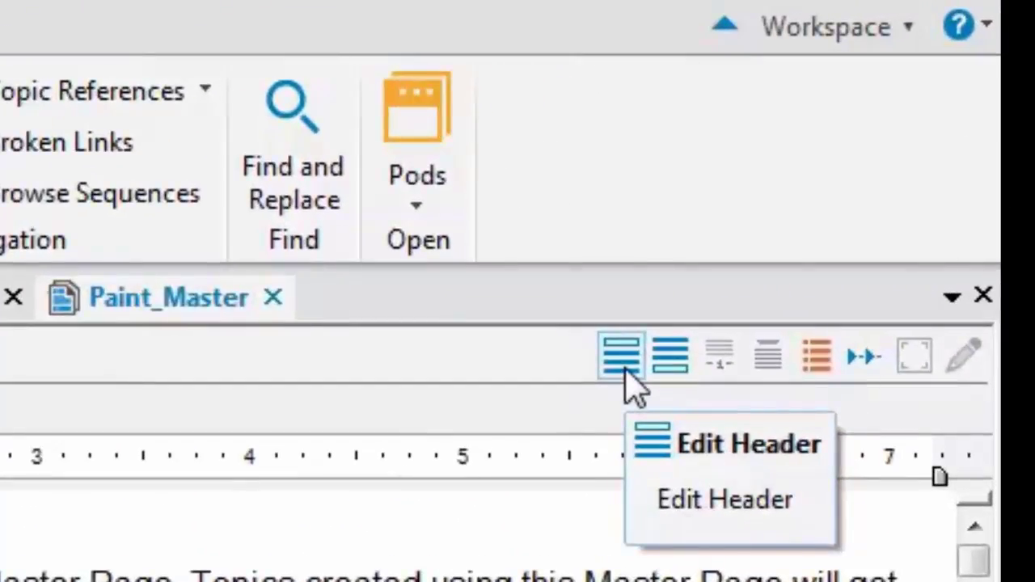
Add header and footer areas to Paint_Master so an empty header shows above the body
{"action": "left_click", "coordinate": [623, 360]}
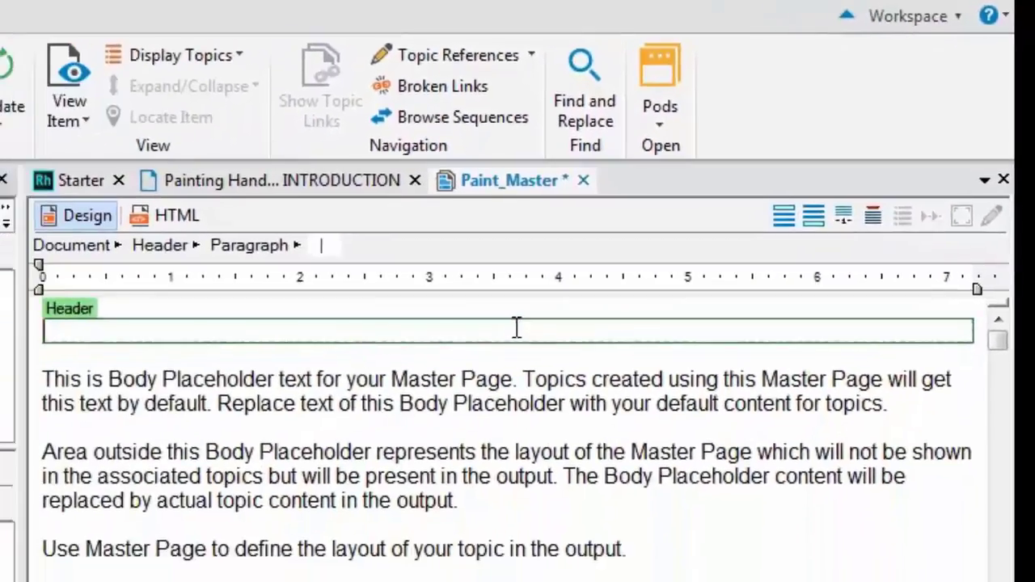
{"action": "left_click", "coordinate": [814, 216]}
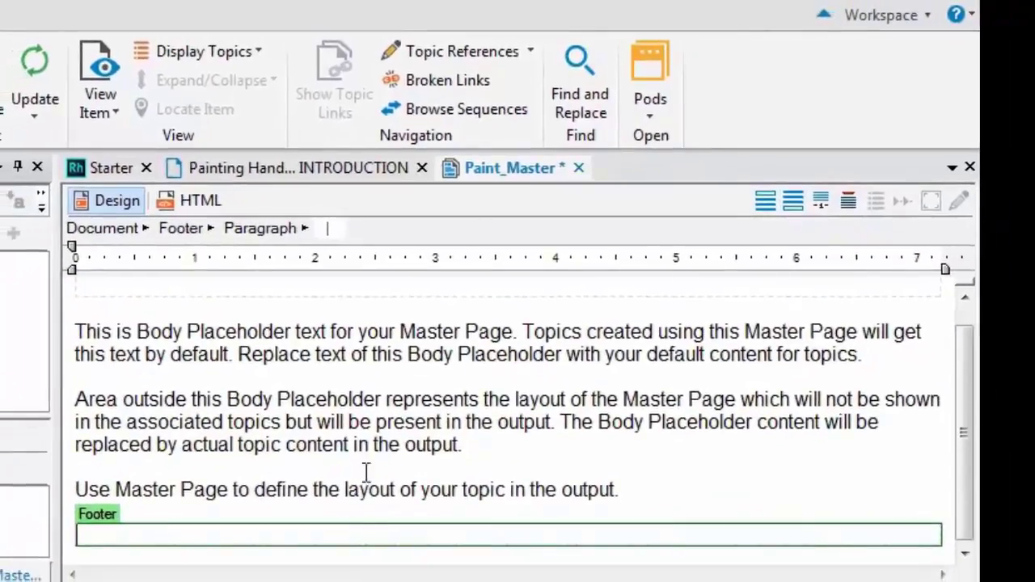
{"action": "left_click", "coordinate": [375, 400]}
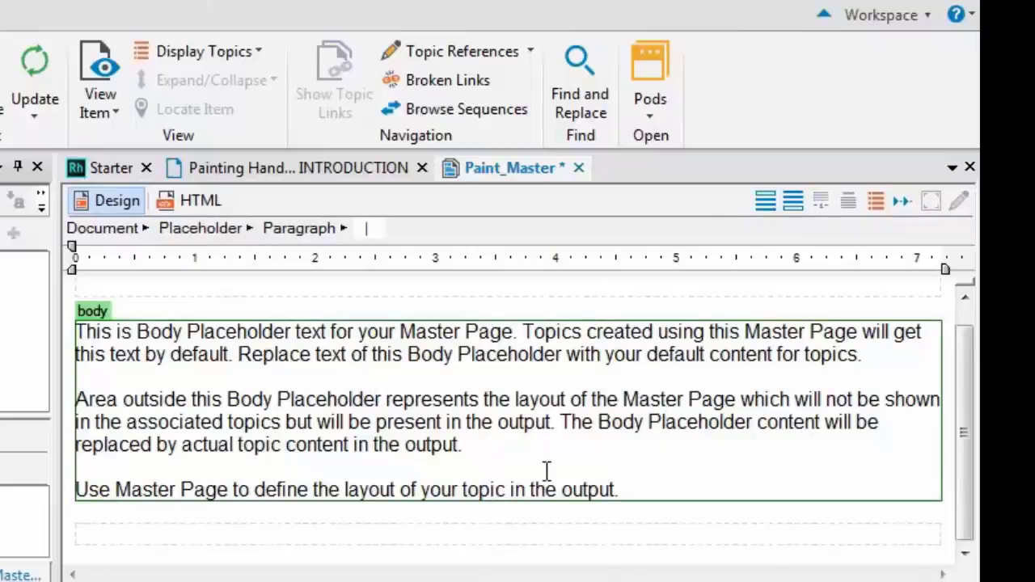
{"action": "left_click", "coordinate": [192, 286]}
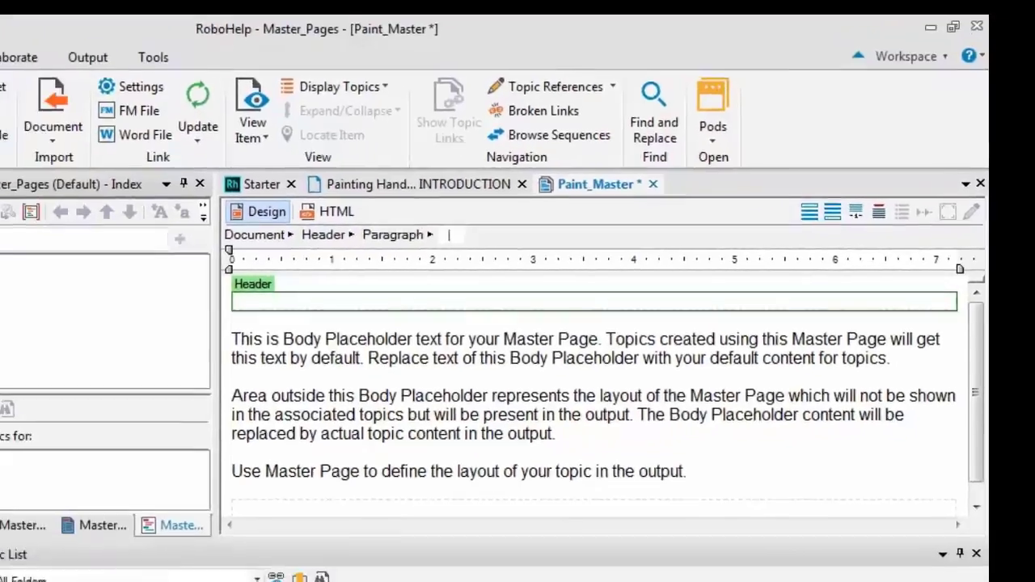
Choose images\Paint_Brush.jpg as the image to insert into the header
{"action": "left_click", "coordinate": [158, 111]}
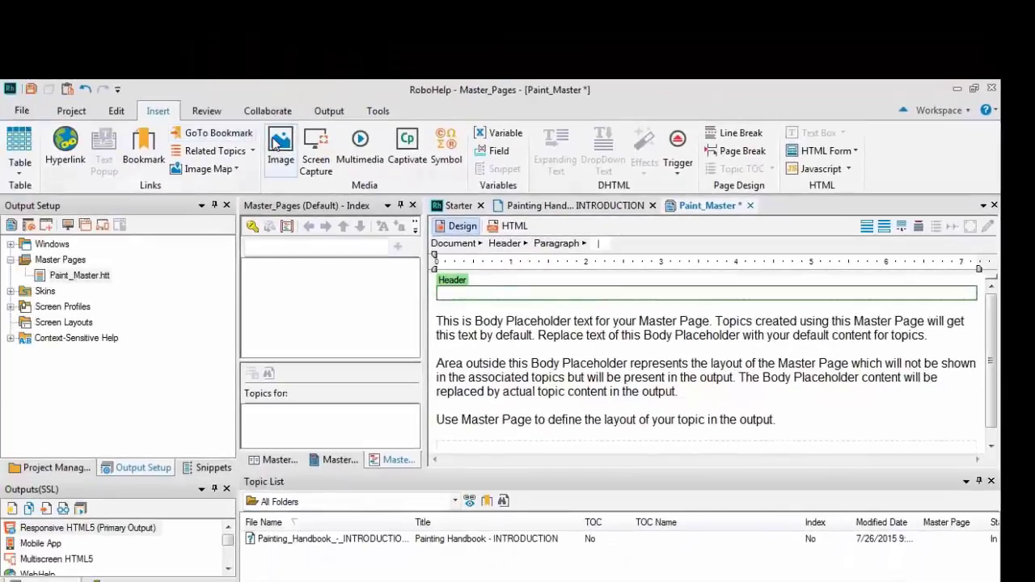
{"action": "left_click", "coordinate": [279, 145]}
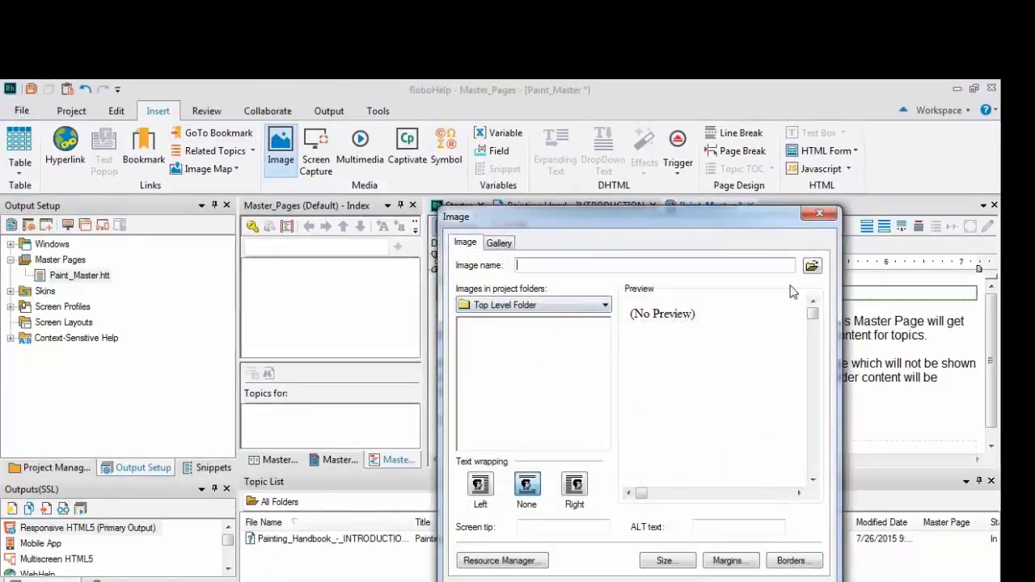
{"action": "left_click", "coordinate": [812, 268]}
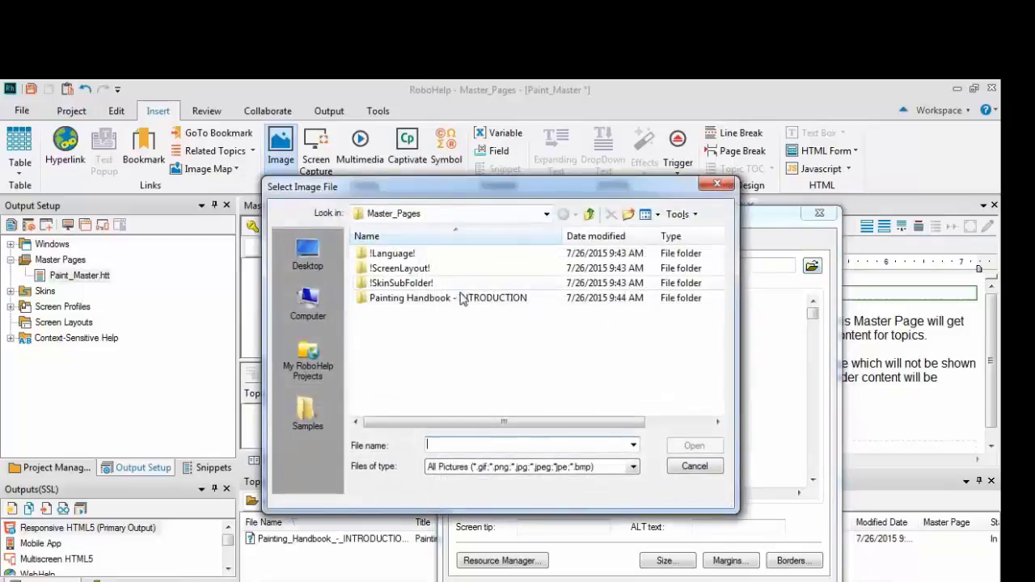
{"action": "left_click", "coordinate": [590, 215]}
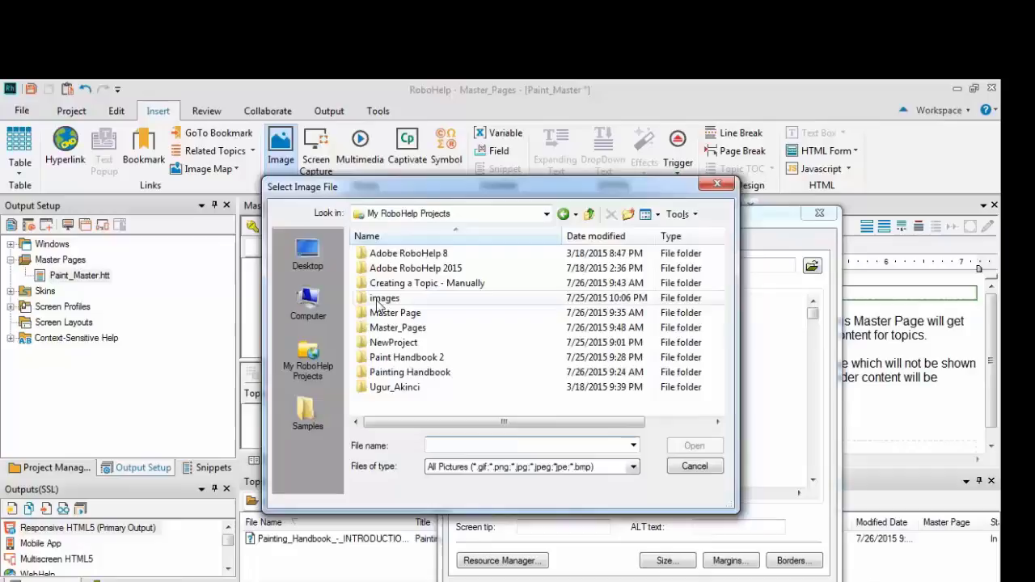
{"action": "double_click", "coordinate": [380, 301]}
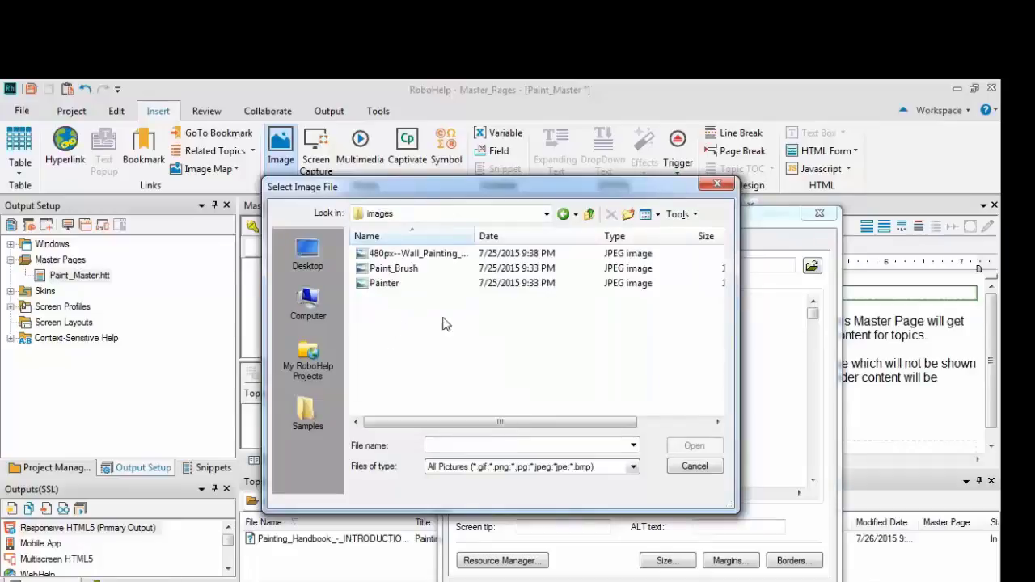
{"action": "left_click", "coordinate": [398, 273]}
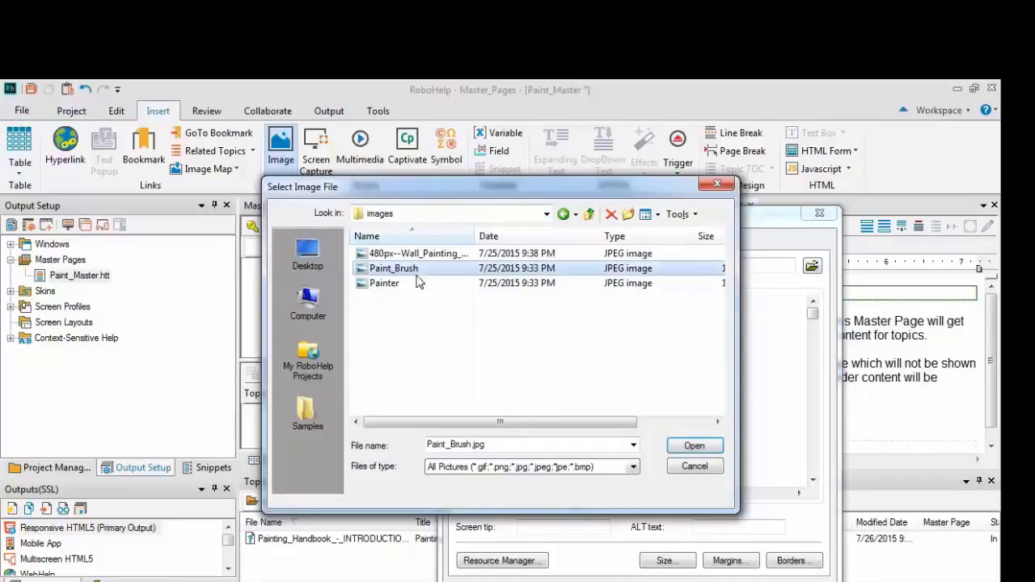
{"action": "left_click", "coordinate": [690, 446]}
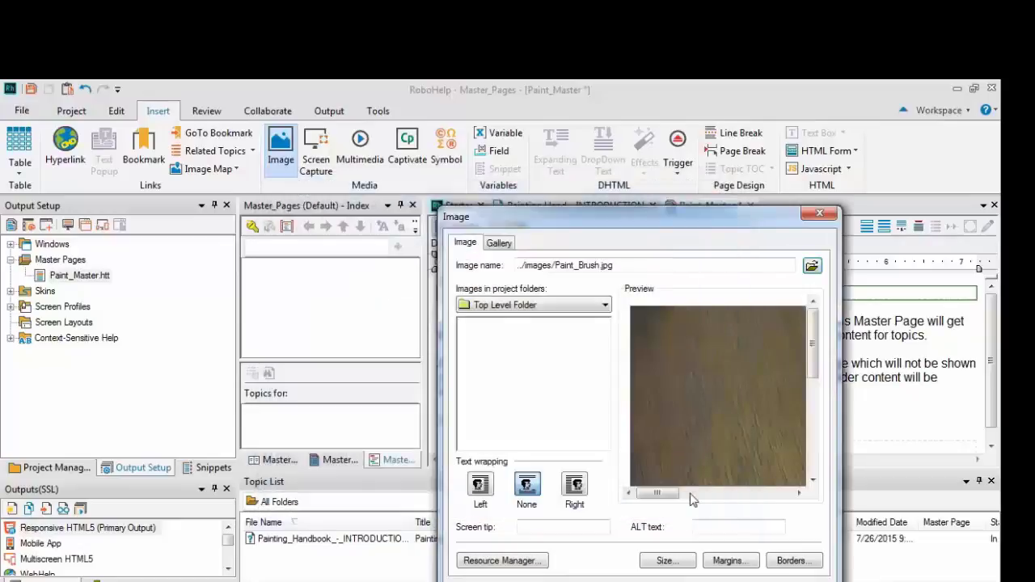
Resize the Paint_Brush image to a preferred width of 50 (50 by 33)
{"action": "left_click", "coordinate": [667, 562]}
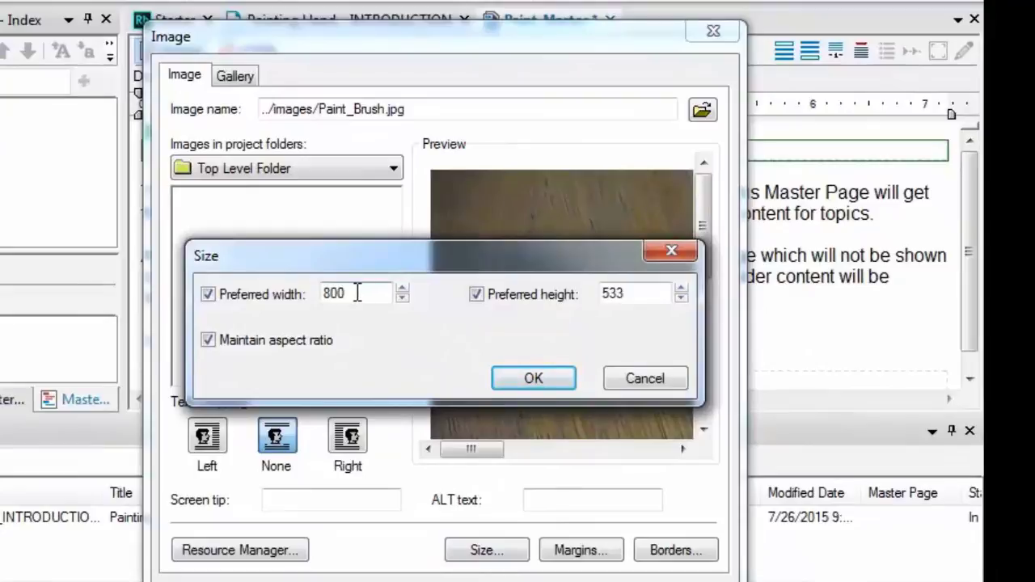
{"action": "left_click_drag", "start_coordinate": [356, 294], "coordinate": [314, 295]}
{"action": "type", "text": "50"}
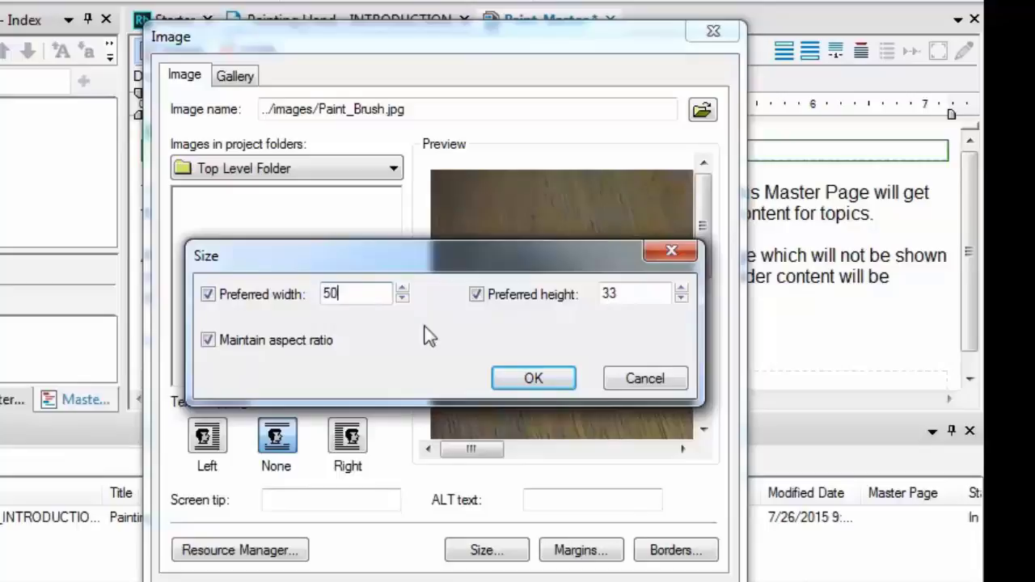
{"action": "left_click", "coordinate": [542, 377]}
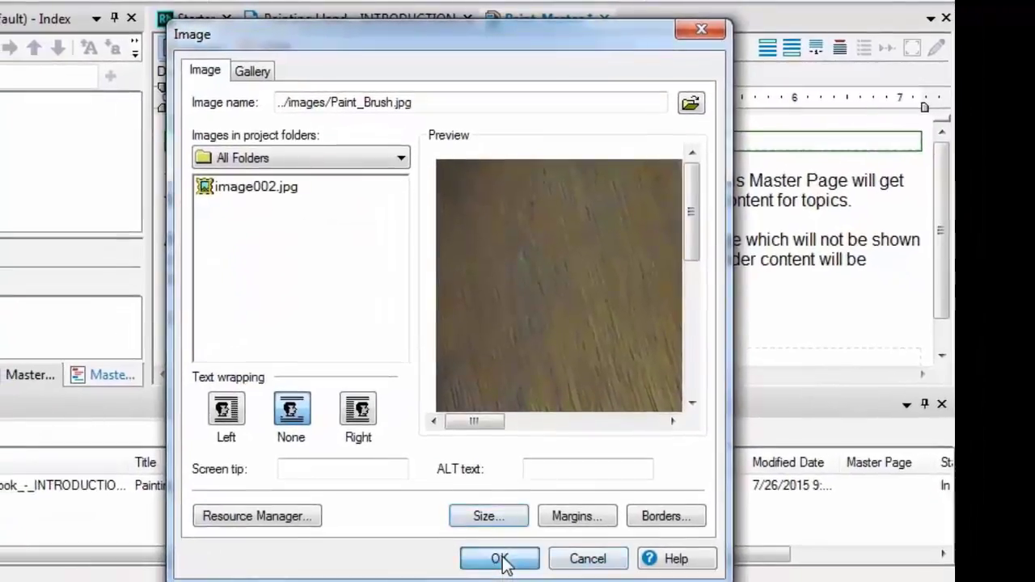
Insert the resized picture and type 'Paint Business Handbook' beside it in the header
{"action": "left_click", "coordinate": [499, 569]}
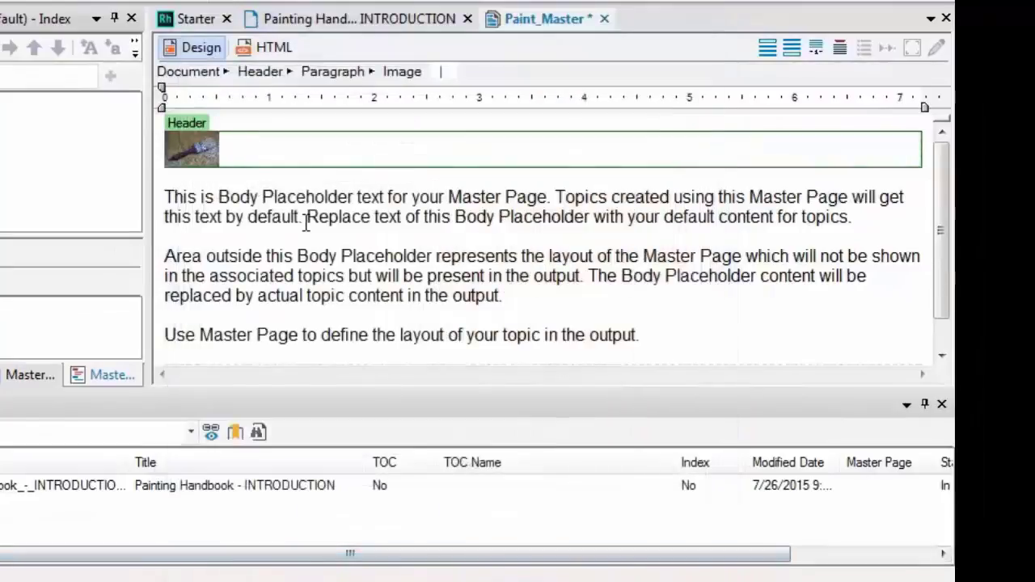
{"action": "left_click", "coordinate": [234, 151]}
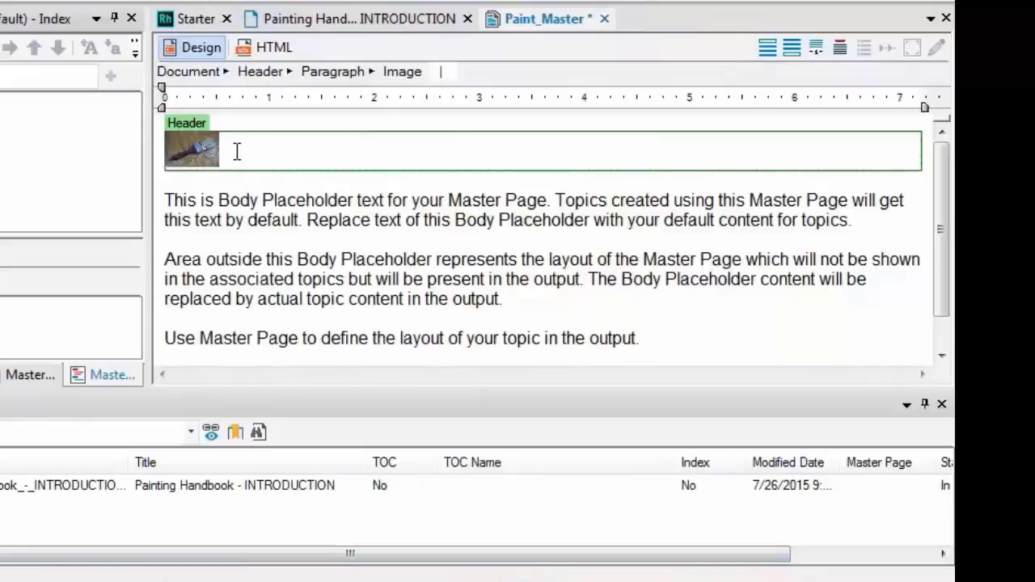
{"action": "type", "text": "Pai"}
{"action": "type", "text": "nt Busine"}
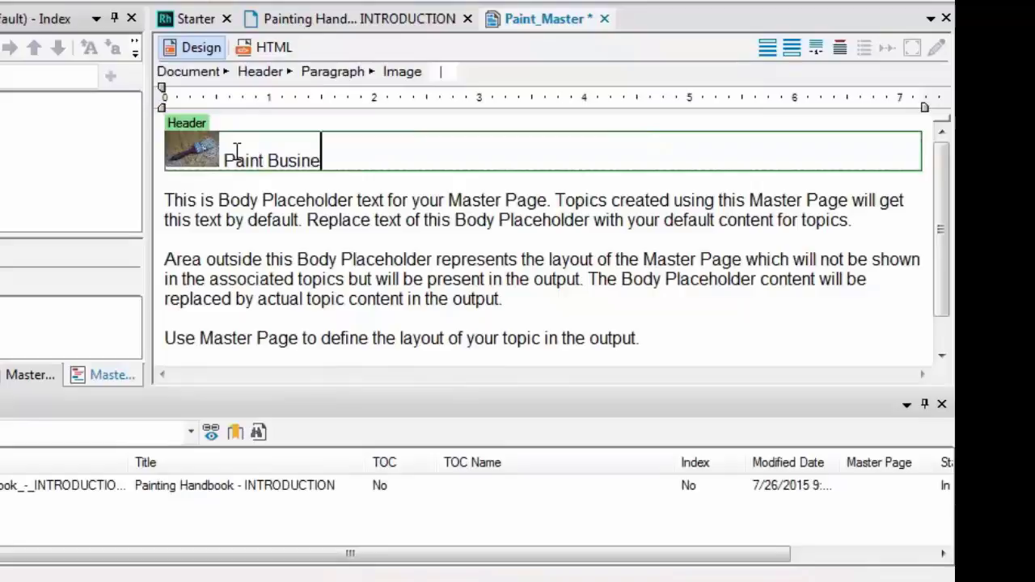
{"action": "type", "text": "ss "}
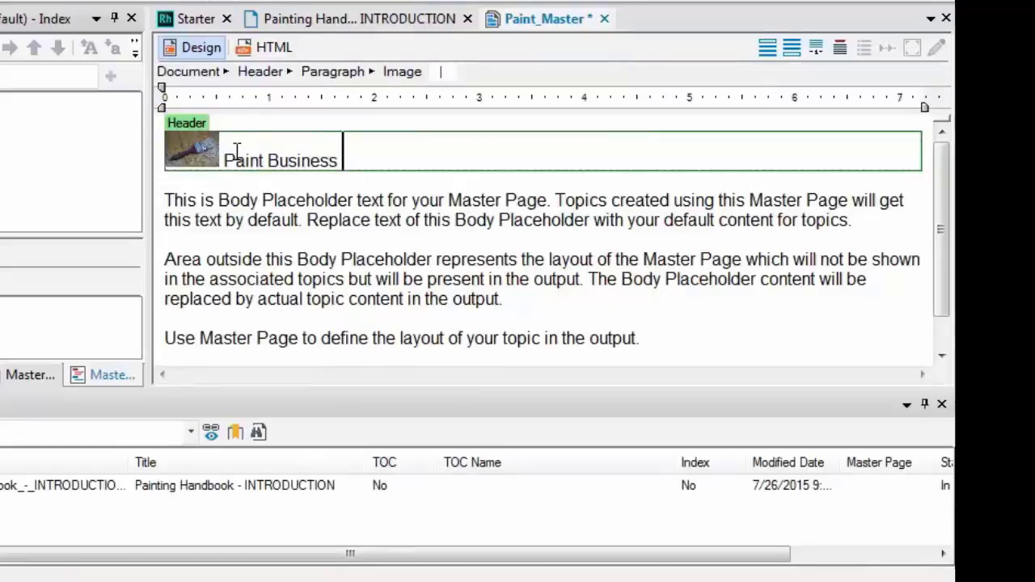
{"action": "type", "text": "Handbook"}
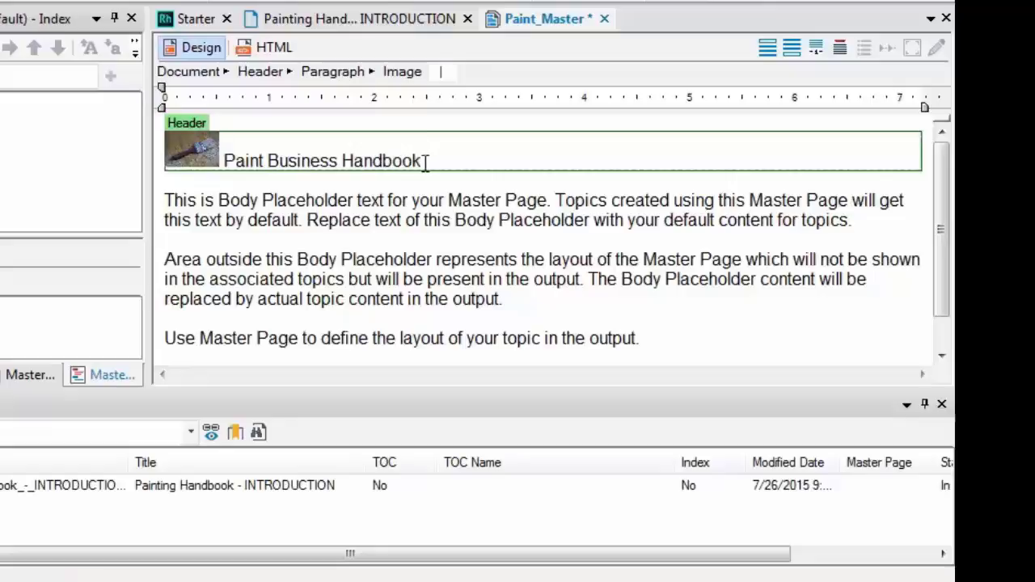
Format the 'Paint Business Handbook' header text as 10pt bold italic
{"action": "left_click_drag", "start_coordinate": [425, 162], "coordinate": [225, 162]}
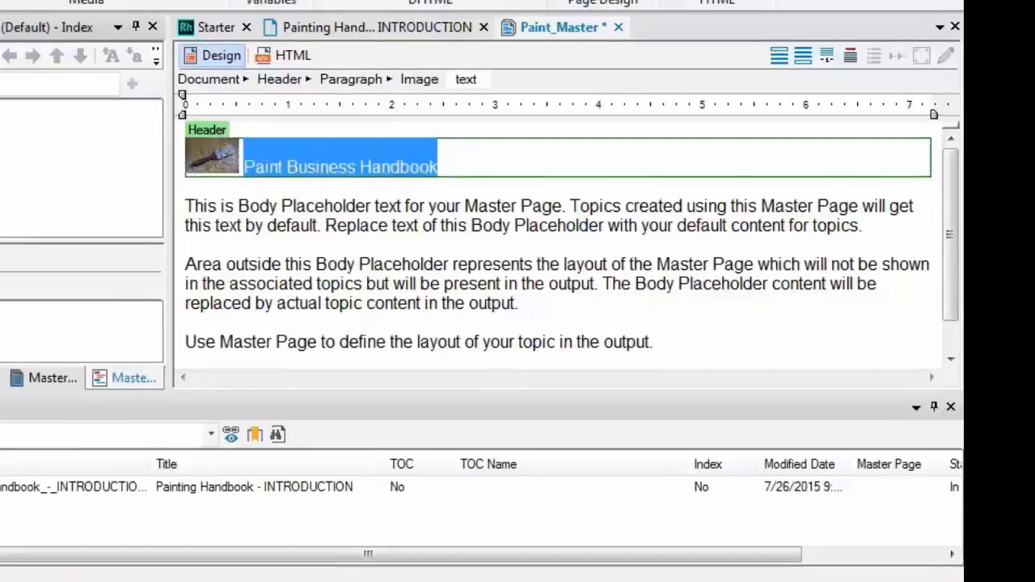
{"action": "left_click", "coordinate": [127, 42]}
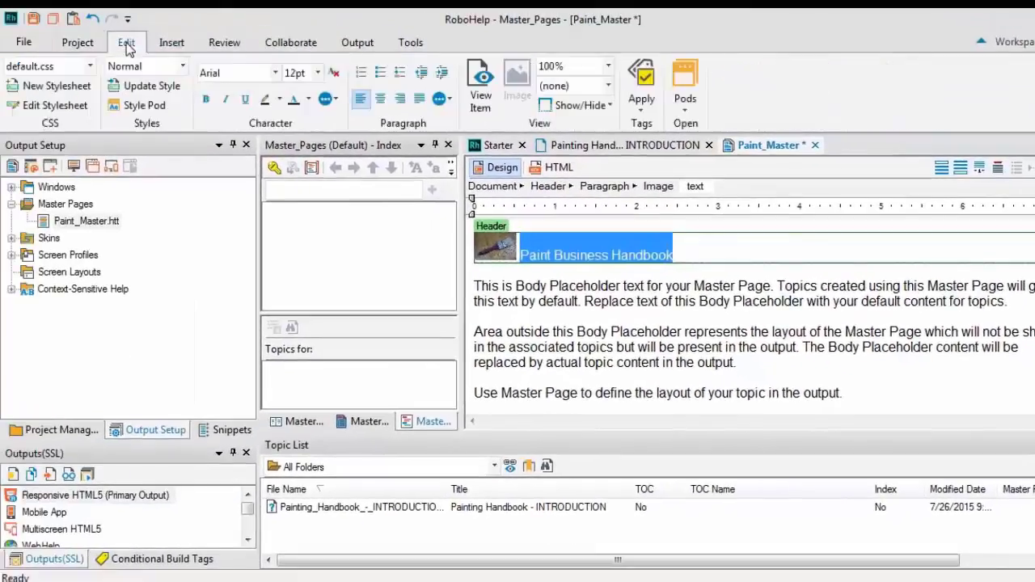
{"action": "left_click", "coordinate": [318, 72]}
{"action": "left_click", "coordinate": [293, 107]}
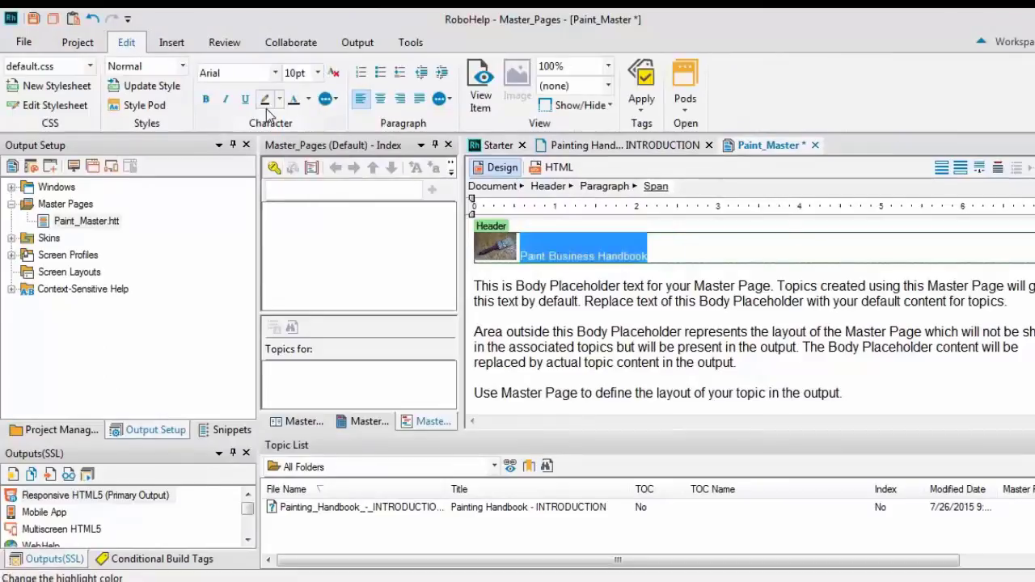
{"action": "left_click", "coordinate": [226, 100]}
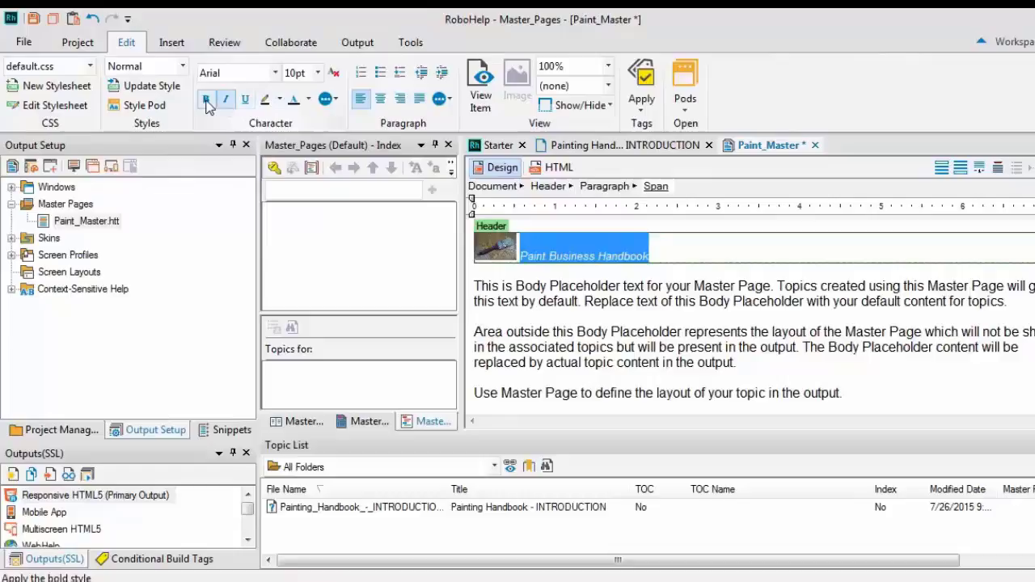
{"action": "left_click", "coordinate": [207, 100]}
{"action": "left_click", "coordinate": [704, 269]}
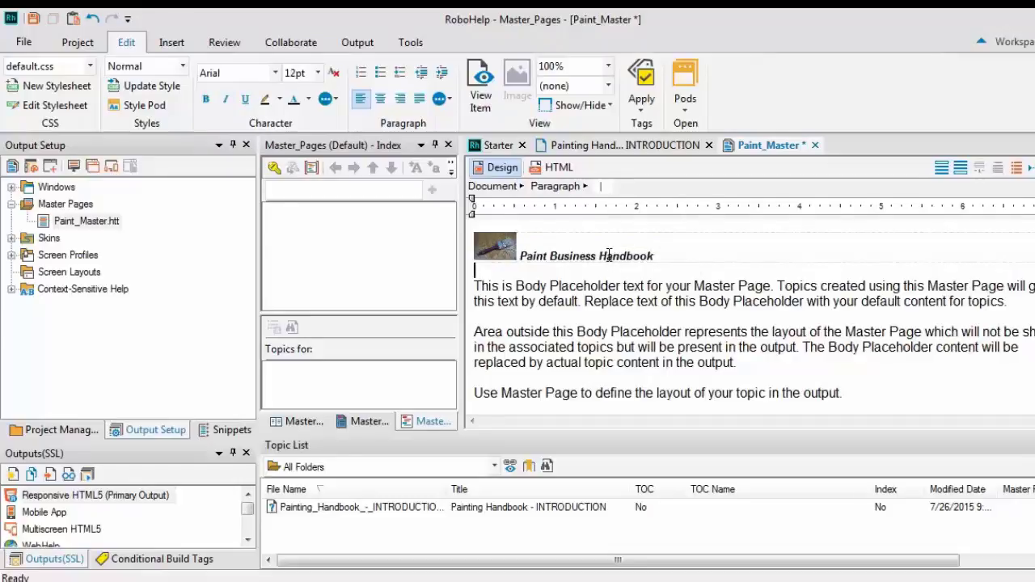
Write the footer: © symbol, then '2015 All Rights Reserved | 123 Anystreet, Anytown USA'
{"action": "key", "text": "ctrl+End"}
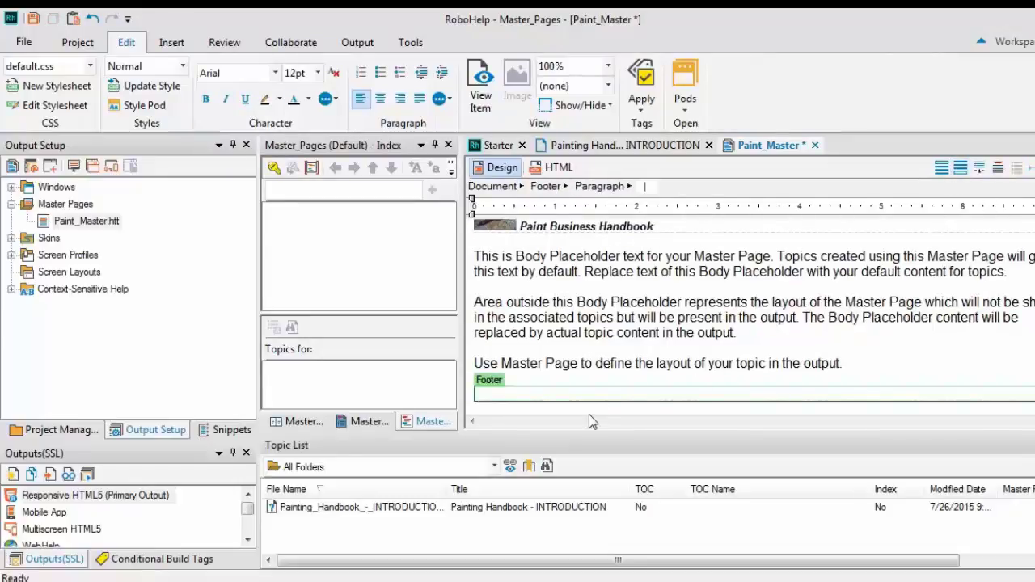
{"action": "left_click", "coordinate": [172, 42]}
{"action": "left_click", "coordinate": [488, 81]}
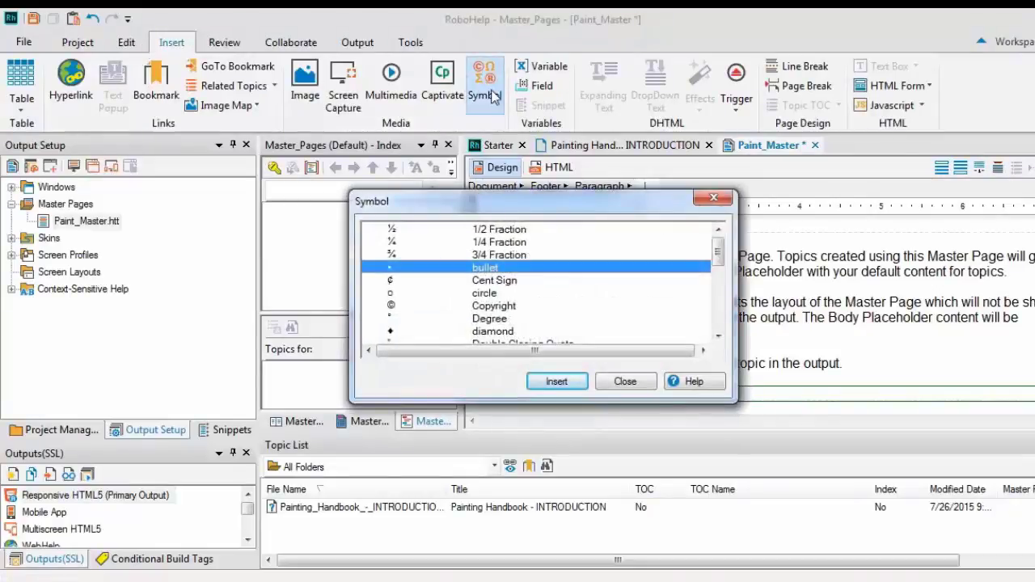
{"action": "left_click", "coordinate": [467, 307]}
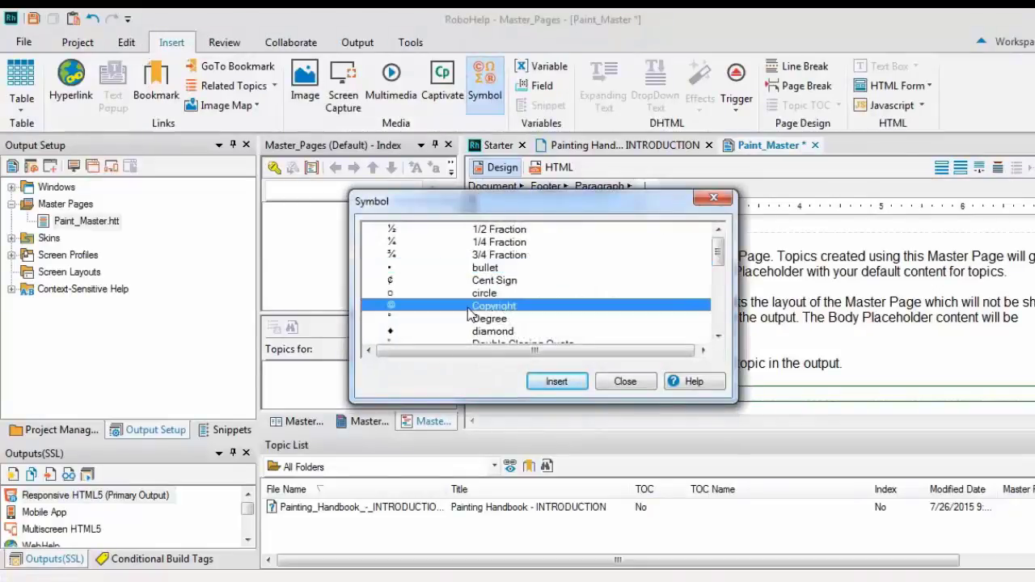
{"action": "left_click", "coordinate": [567, 384]}
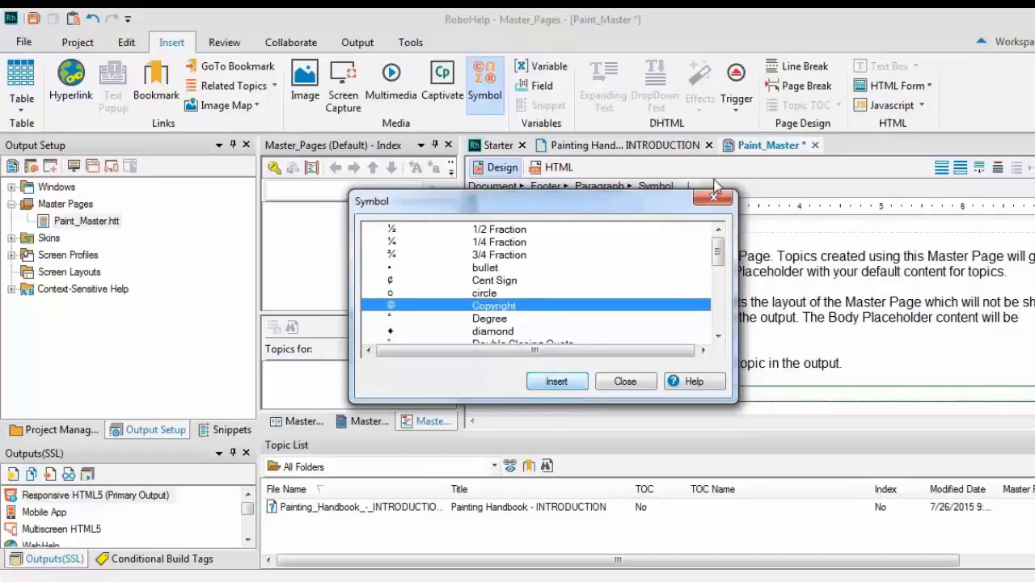
{"action": "left_click", "coordinate": [635, 381]}
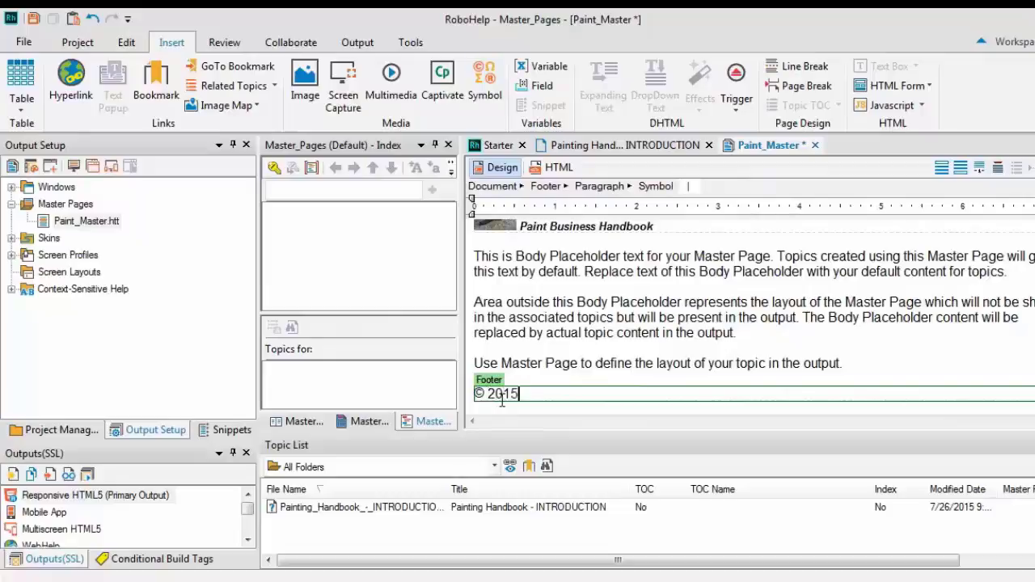
{"action": "type", "text": " All Right"}
{"action": "type", "text": "s Rese"}
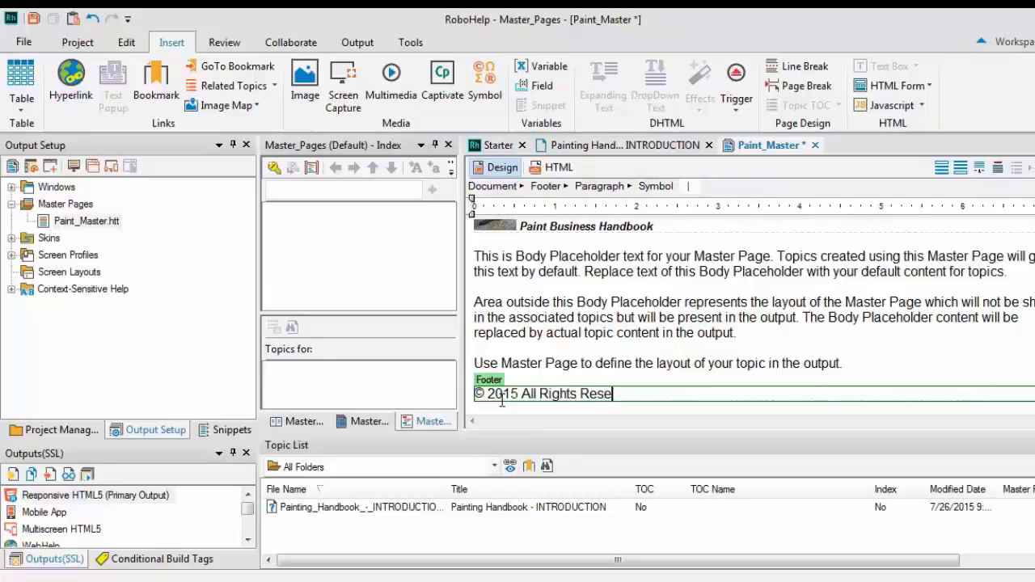
{"action": "type", "text": "rved | 123"}
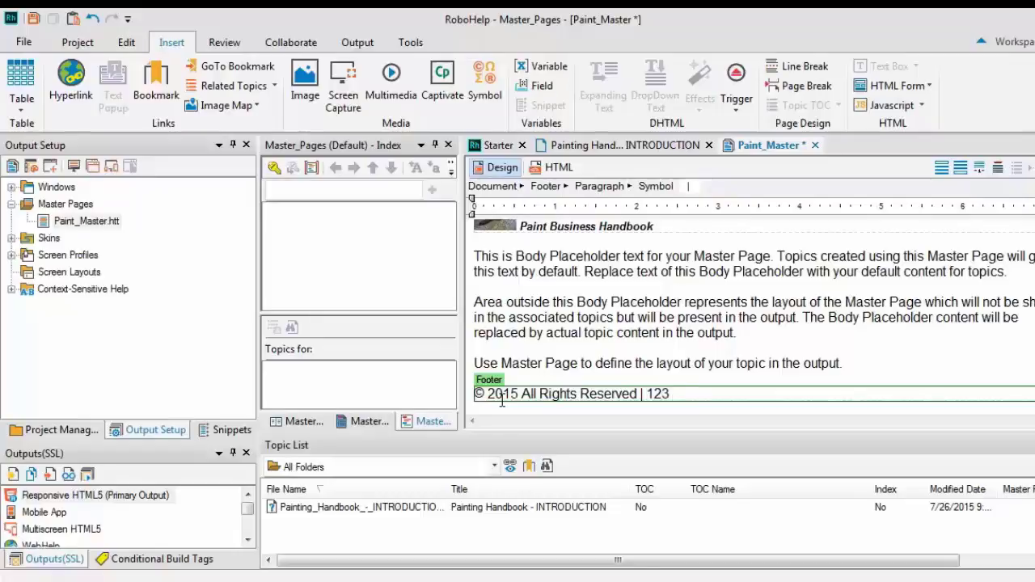
{"action": "type", "text": "Anystreet, Anyt"}
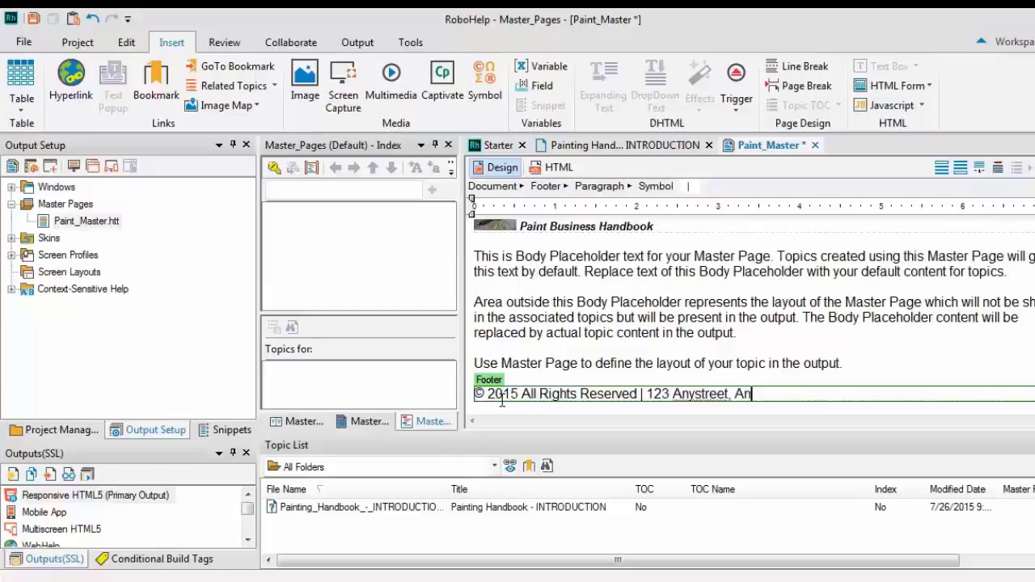
{"action": "type", "text": "own USA"}
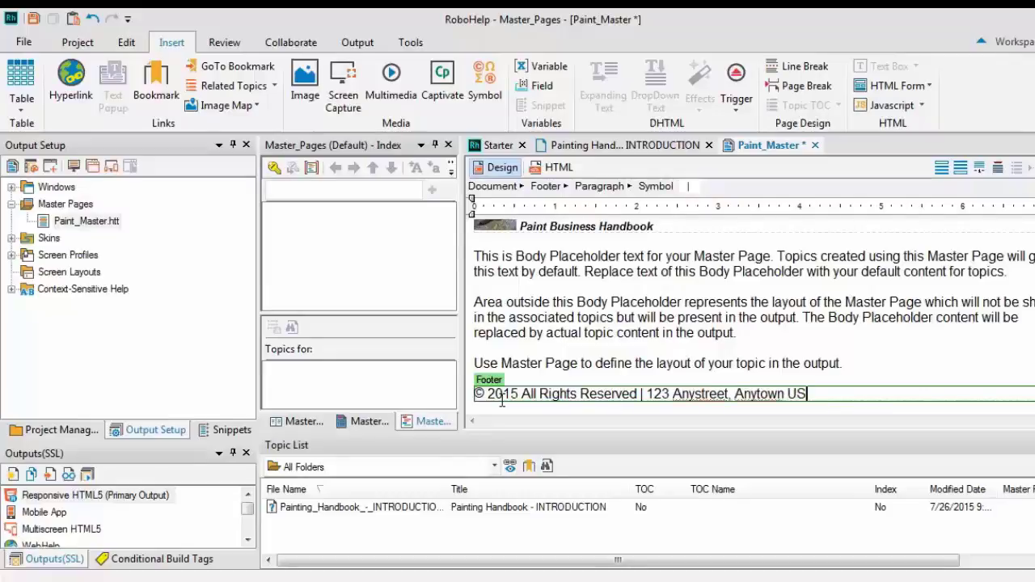
Set the whole copyright and address footer line to 10pt, cursor placed after the ©
{"action": "triple_click", "coordinate": [587, 395]}
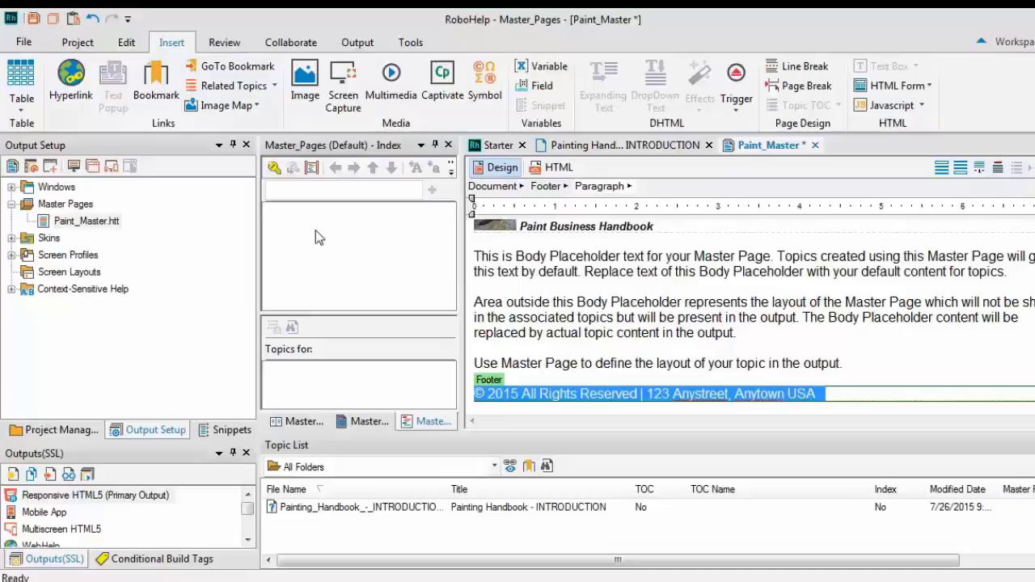
{"action": "left_click", "coordinate": [127, 44]}
{"action": "left_click", "coordinate": [318, 72]}
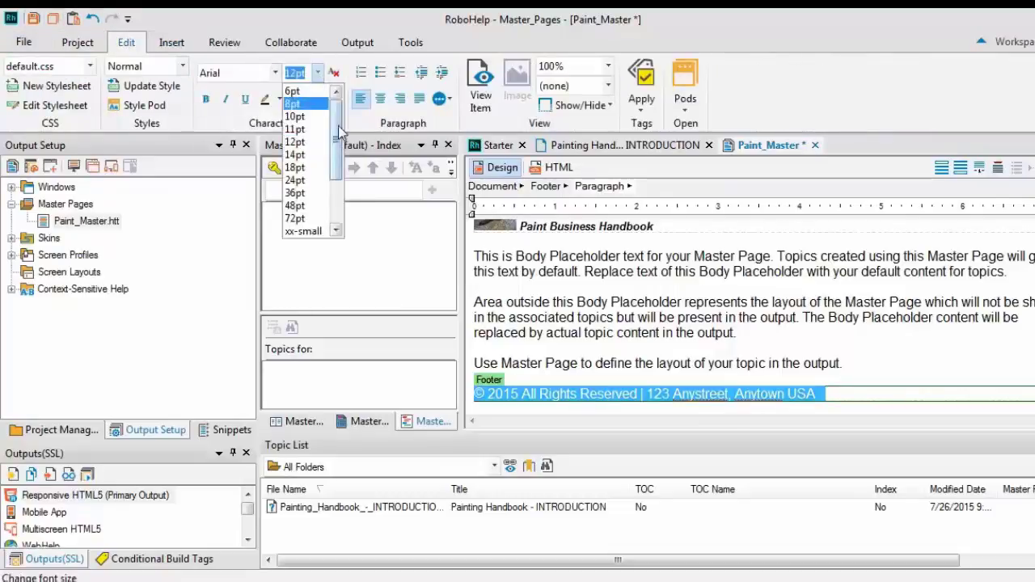
{"action": "left_click", "coordinate": [307, 118]}
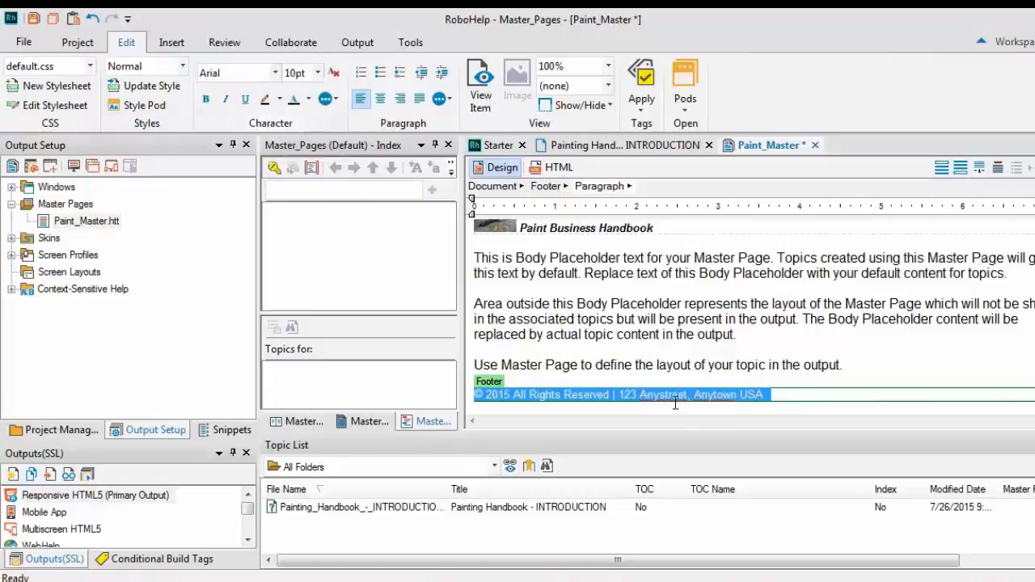
{"action": "left_click", "coordinate": [478, 398]}
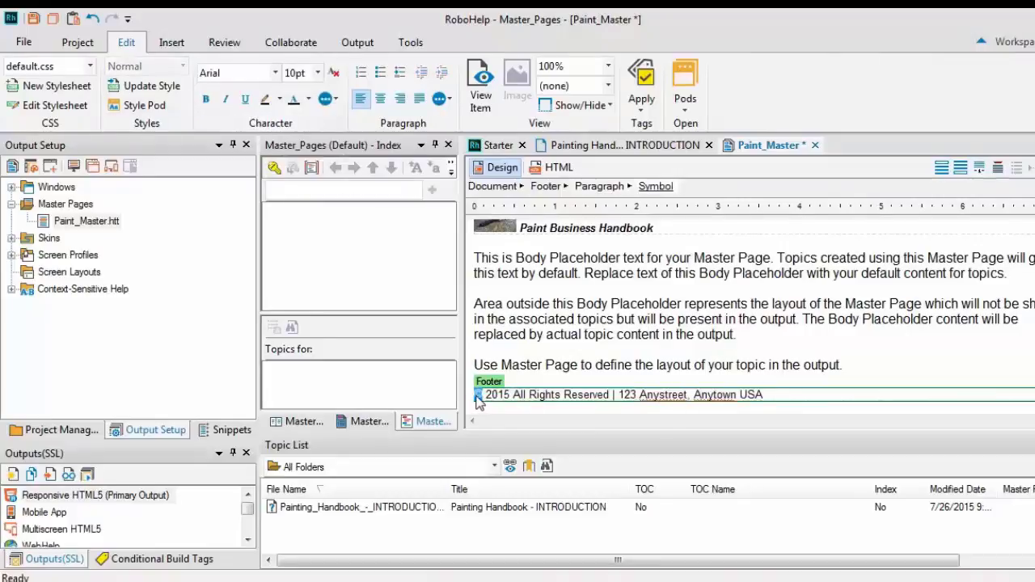
{"action": "key", "text": "Right"}
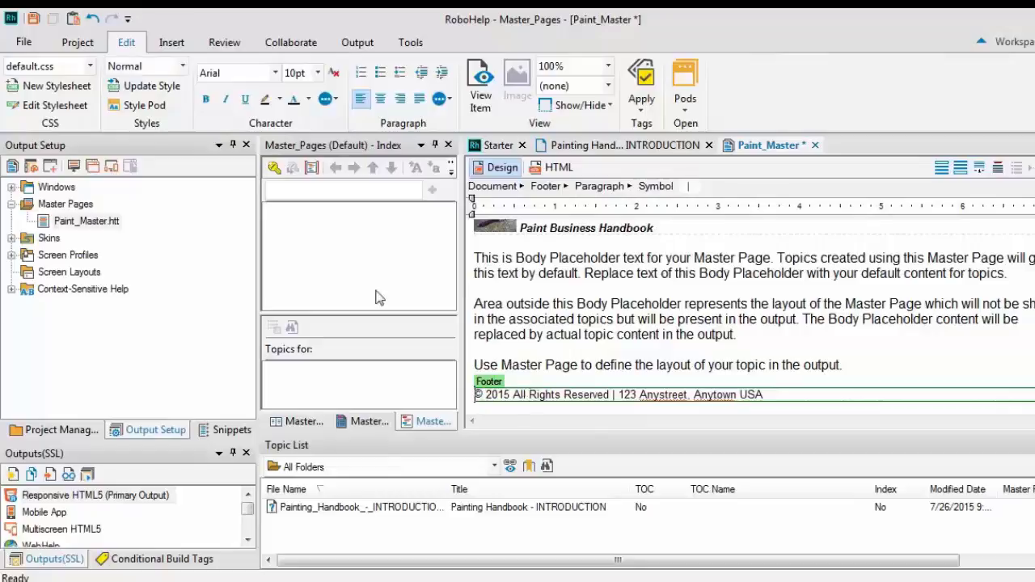
Insert the gallery bars image horiz_blue_thin.jpg into the footer above the copyright line
{"action": "left_click", "coordinate": [172, 42]}
{"action": "left_click", "coordinate": [317, 87]}
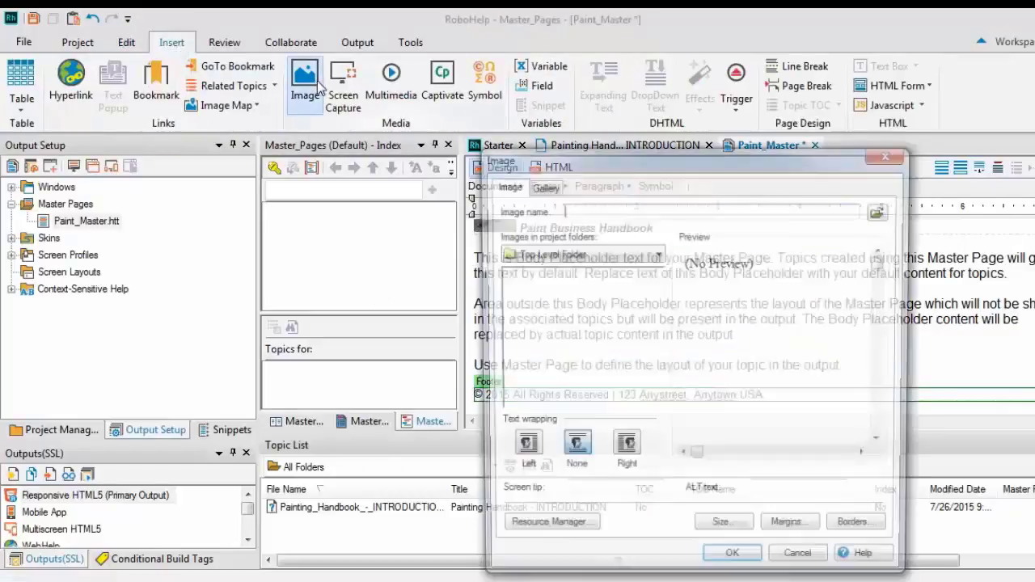
{"action": "left_click", "coordinate": [542, 184]}
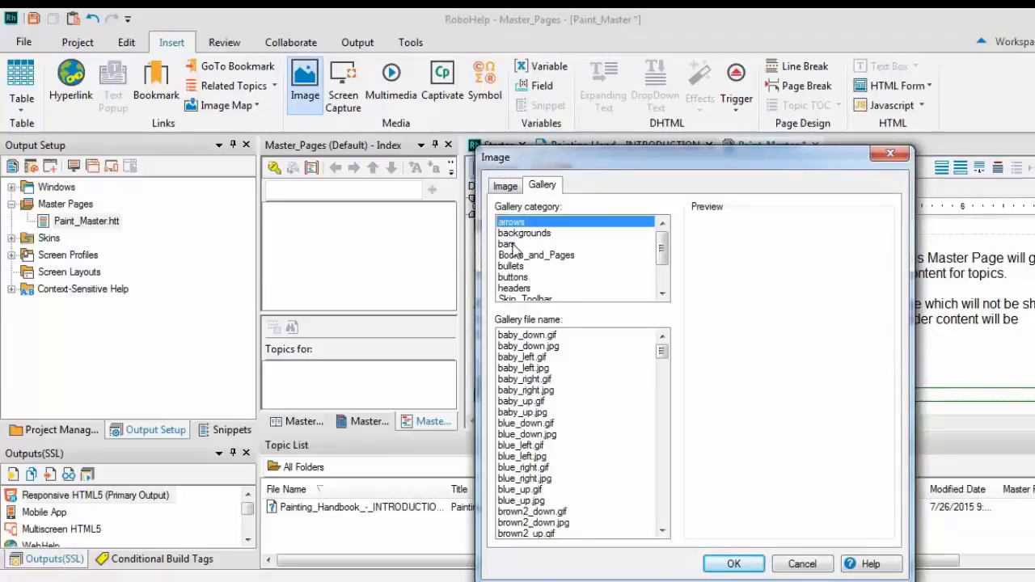
{"action": "left_click", "coordinate": [509, 244]}
{"action": "left_click", "coordinate": [549, 436]}
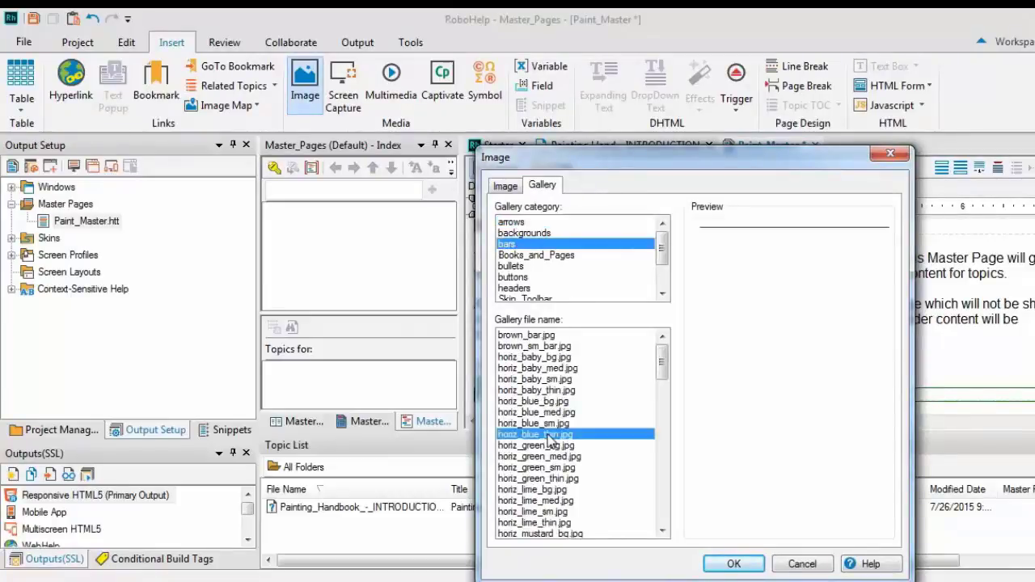
{"action": "left_click", "coordinate": [734, 565]}
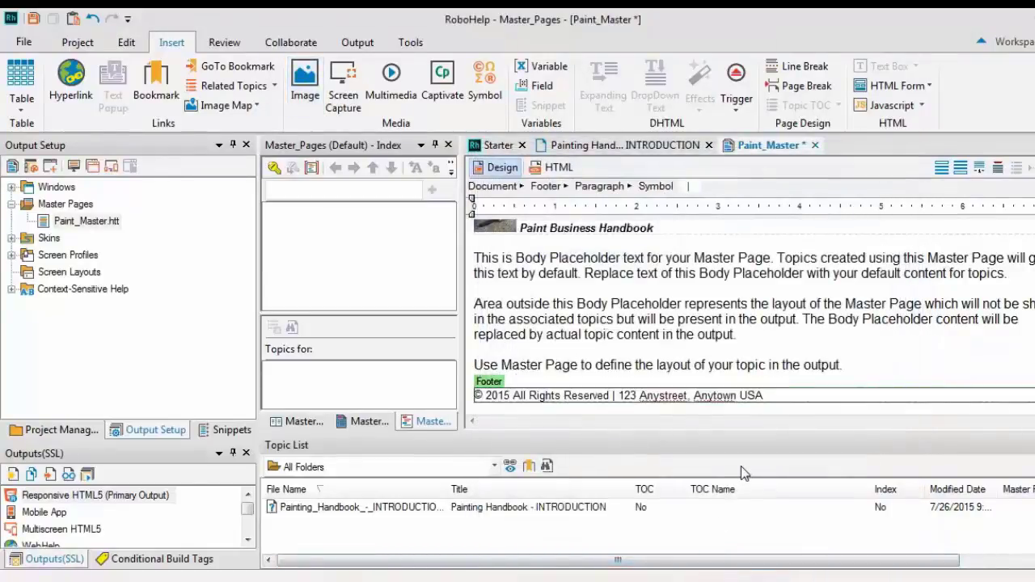
Preview the Paint_Master master page with Ctrl+W, then close the preview
{"action": "left_click", "coordinate": [736, 323]}
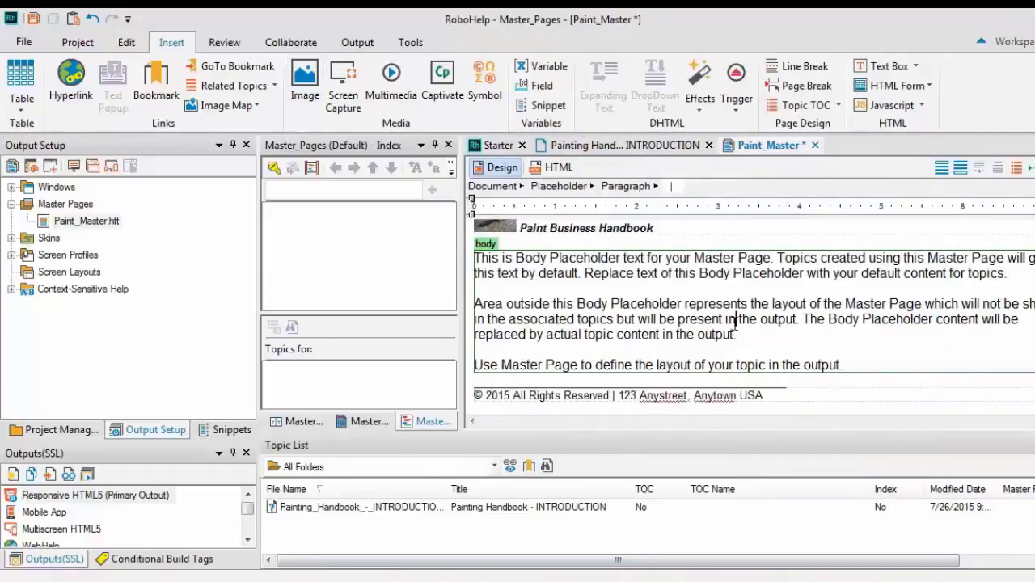
{"action": "key", "text": "ctrl+w"}
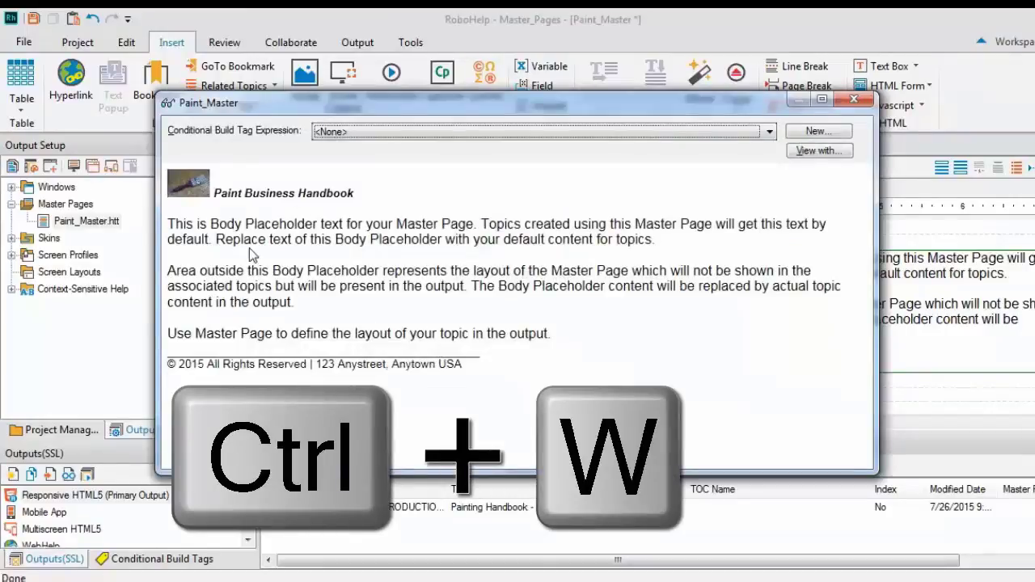
{"action": "left_click", "coordinate": [854, 99]}
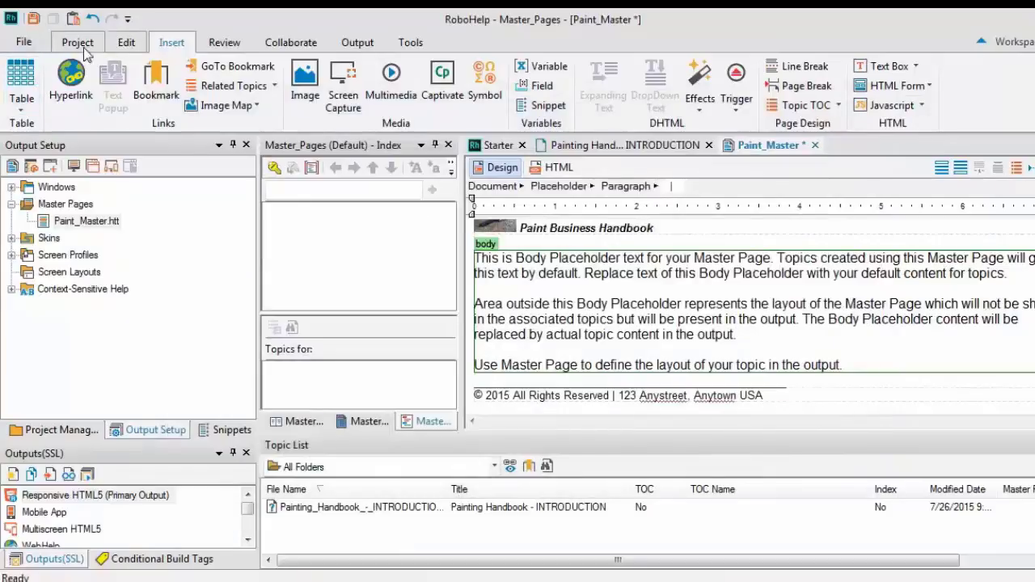
Save all project changes with Project > Save All
{"action": "left_click", "coordinate": [125, 43]}
{"action": "left_click", "coordinate": [78, 43]}
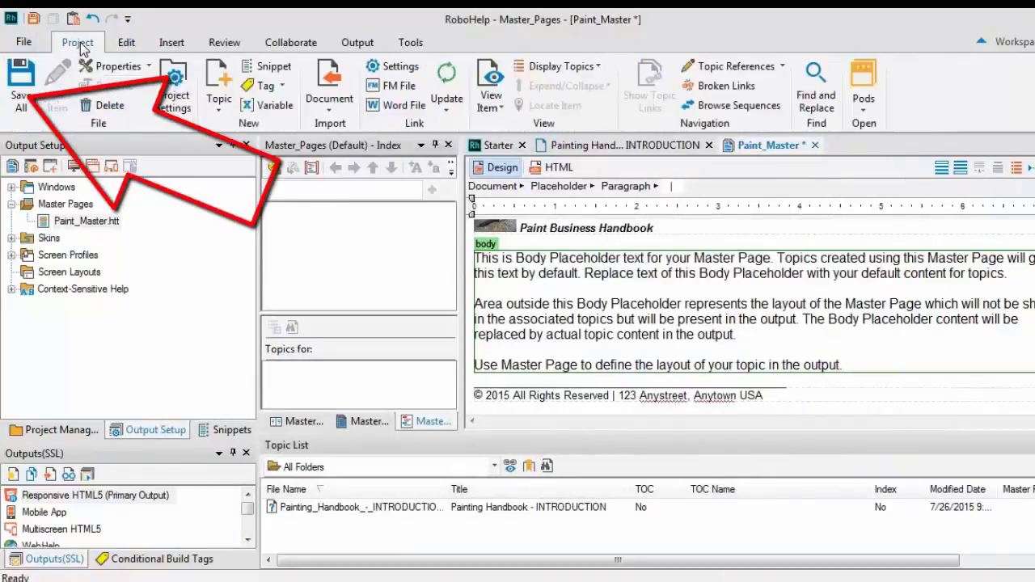
{"action": "left_click", "coordinate": [22, 85]}
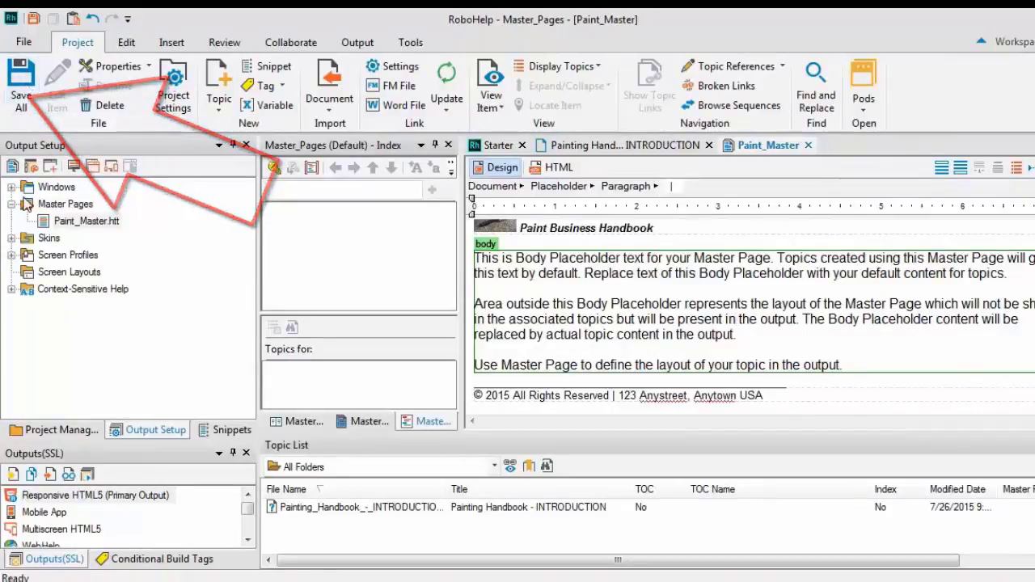
Set the Painting Handbook INTRODUCTION topic's master page to Paint_Master in Topic Properties
{"action": "left_click", "coordinate": [72, 434]}
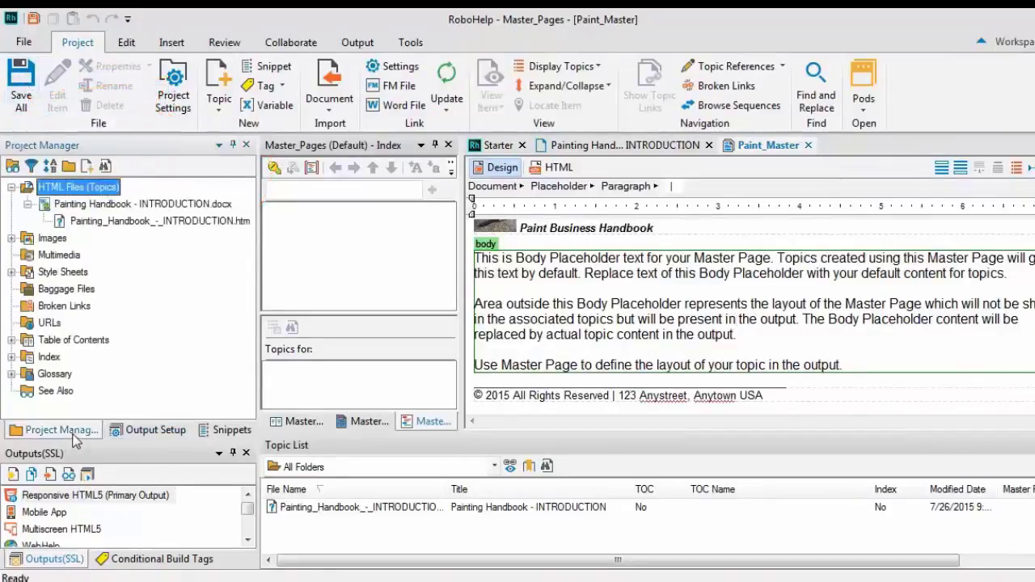
{"action": "double_click", "coordinate": [97, 221]}
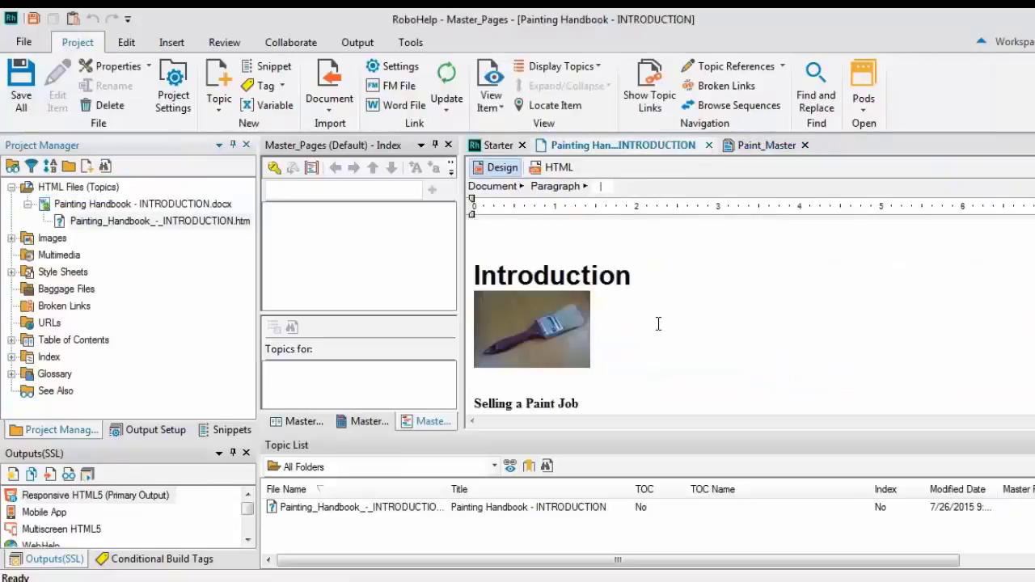
{"action": "left_click", "coordinate": [400, 510]}
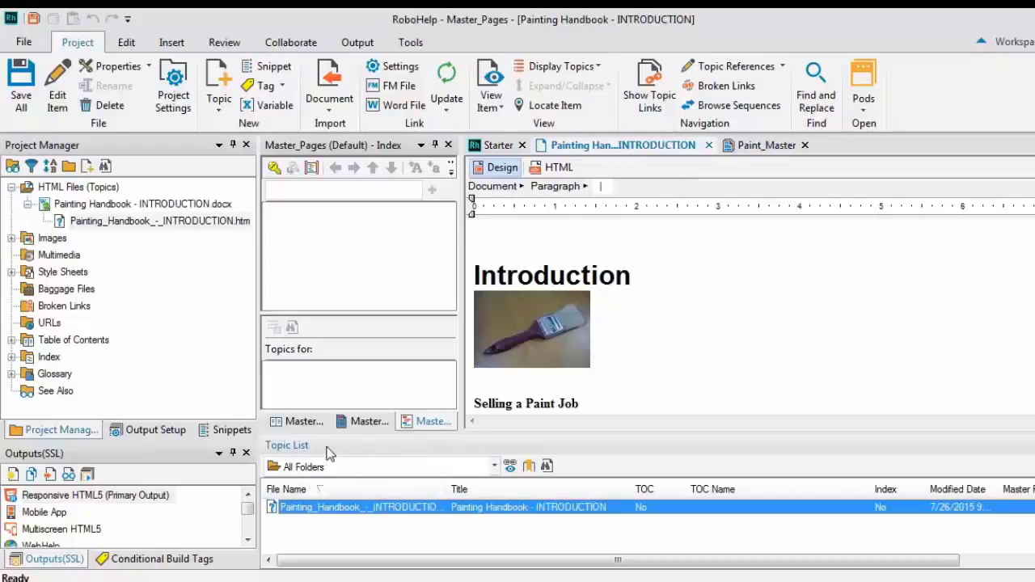
{"action": "right_click", "coordinate": [356, 515]}
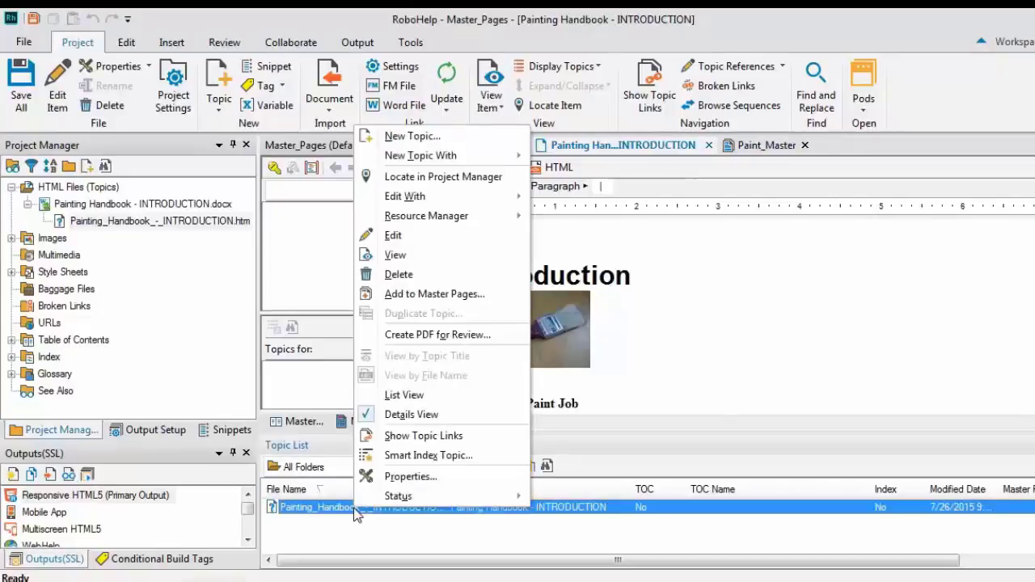
{"action": "left_click", "coordinate": [398, 482]}
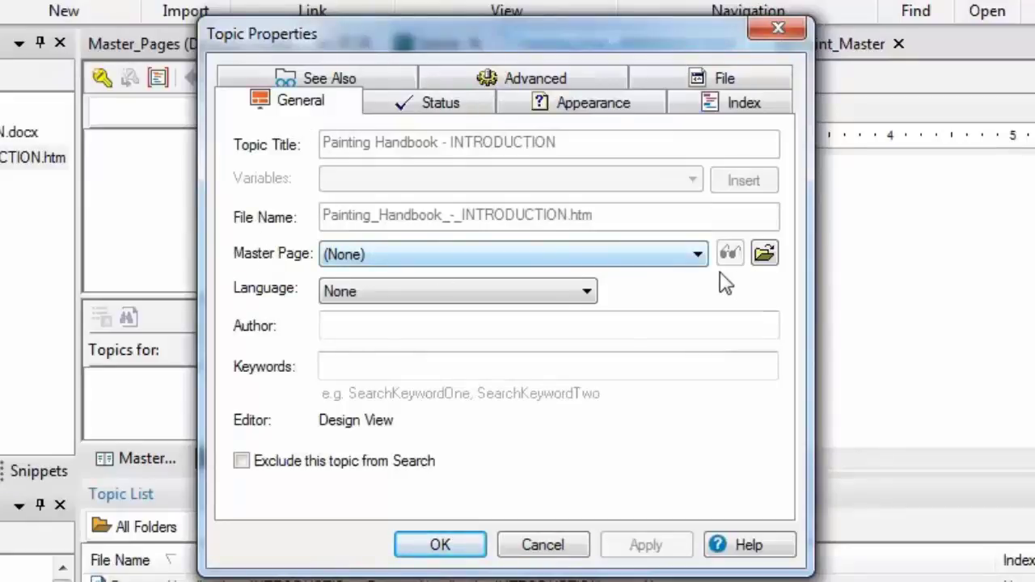
{"action": "left_click", "coordinate": [698, 256]}
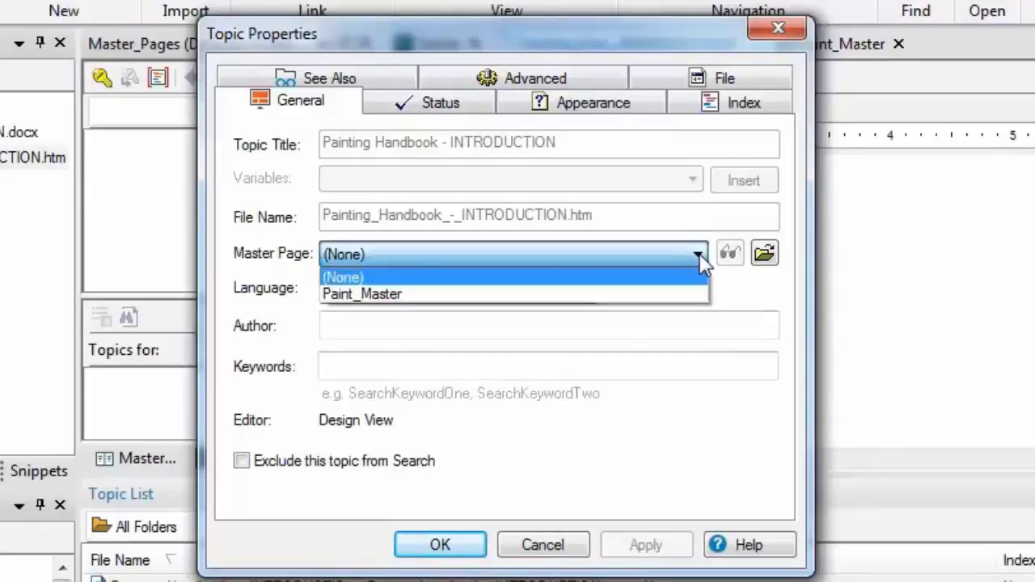
{"action": "left_click", "coordinate": [387, 296]}
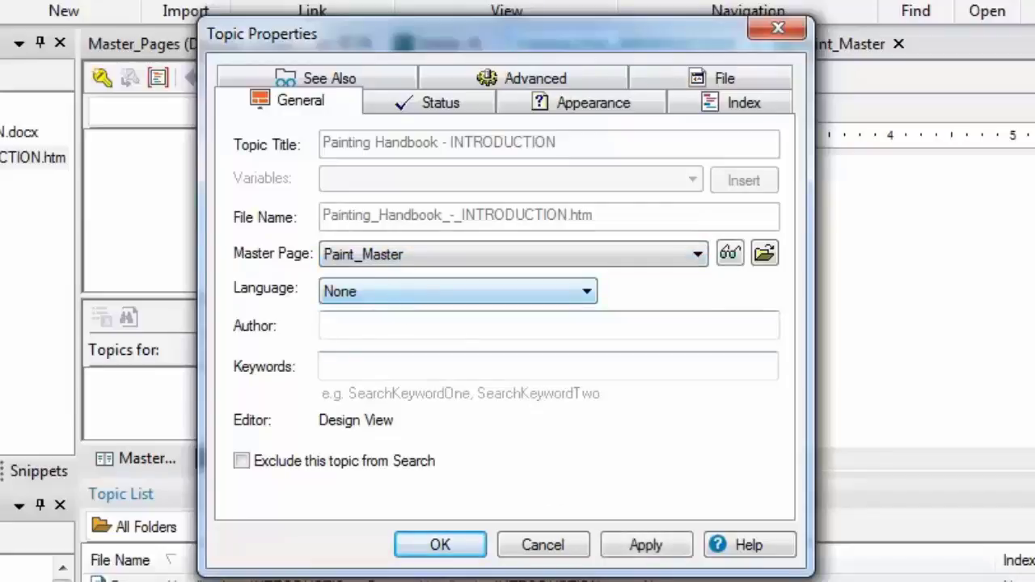
{"action": "left_click", "coordinate": [645, 545]}
{"action": "left_click", "coordinate": [441, 546]}
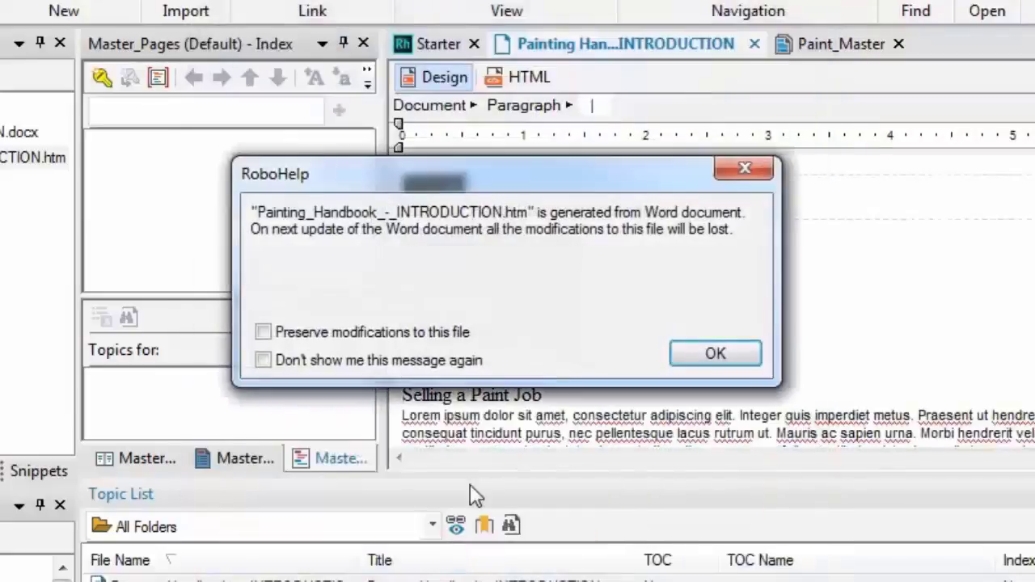
Dismiss the Word warning and add a blank line above the Introduction heading
{"action": "left_click", "coordinate": [711, 356]}
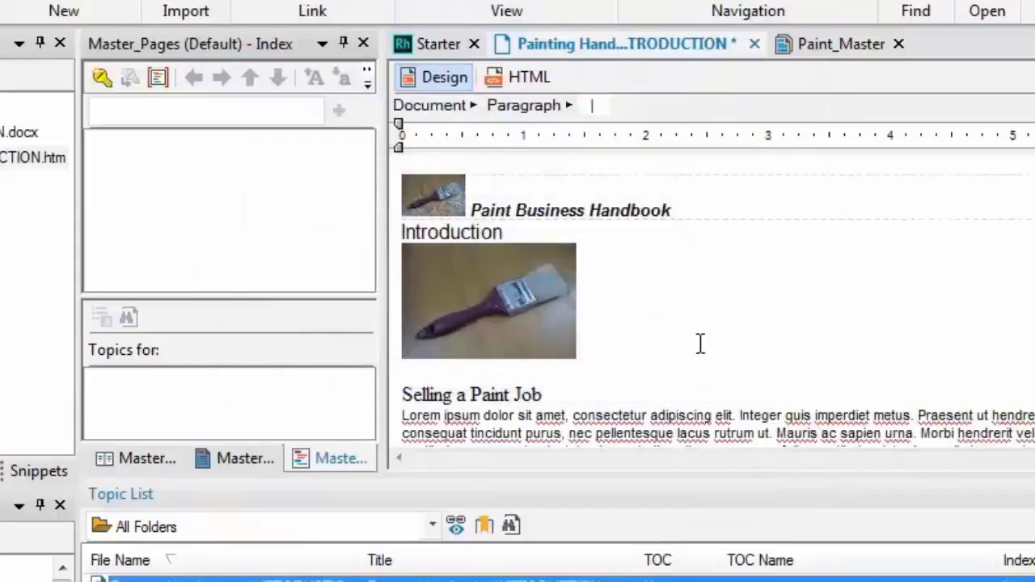
{"action": "double_click", "coordinate": [403, 236]}
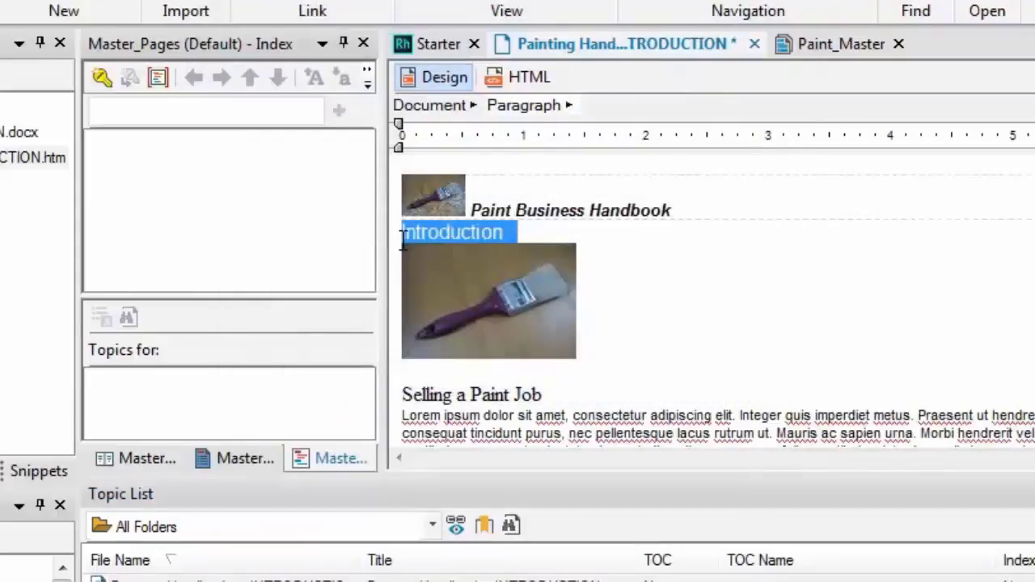
{"action": "left_click", "coordinate": [404, 237]}
{"action": "double_click", "coordinate": [404, 237]}
{"action": "left_click", "coordinate": [404, 236]}
{"action": "key", "text": "Return"}
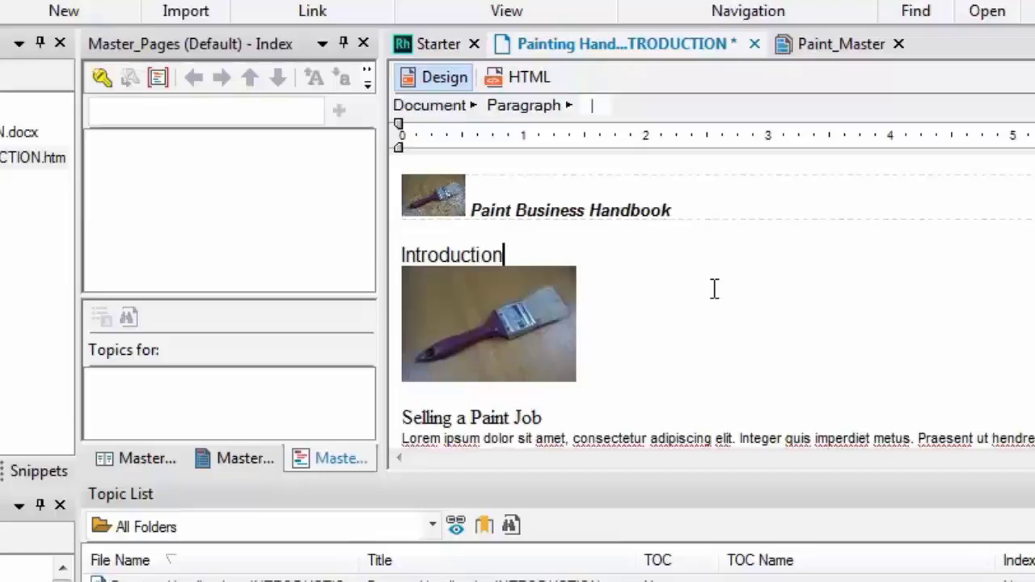
Preview the INTRODUCTION topic, checking the header and address footer, then close it
{"action": "key", "text": "ctrl+w"}
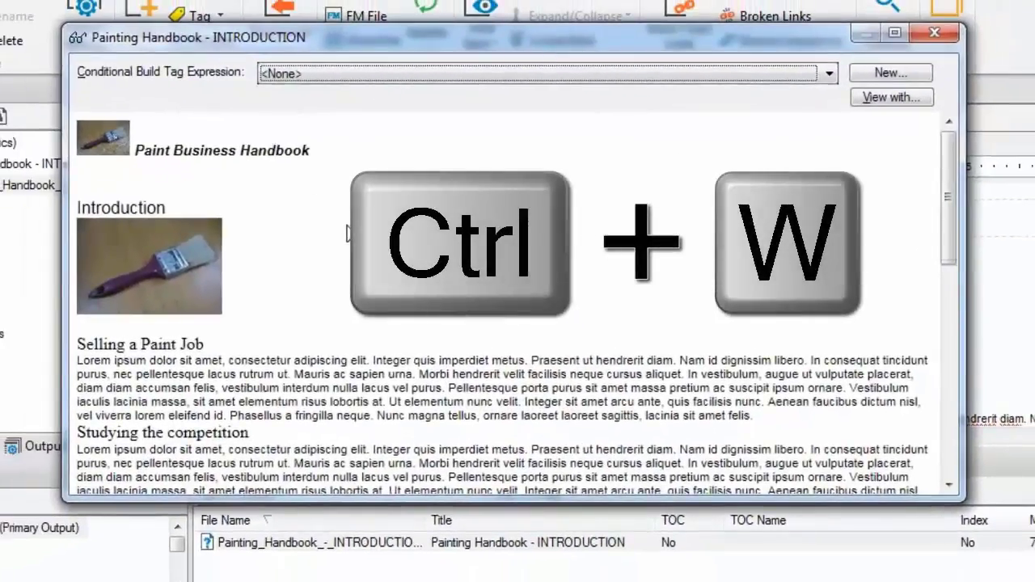
{"action": "scroll", "coordinate": [926, 180], "scroll_direction": "down", "scroll_amount": 2}
{"action": "scroll", "coordinate": [927, 180], "scroll_direction": "down", "scroll_amount": 10}
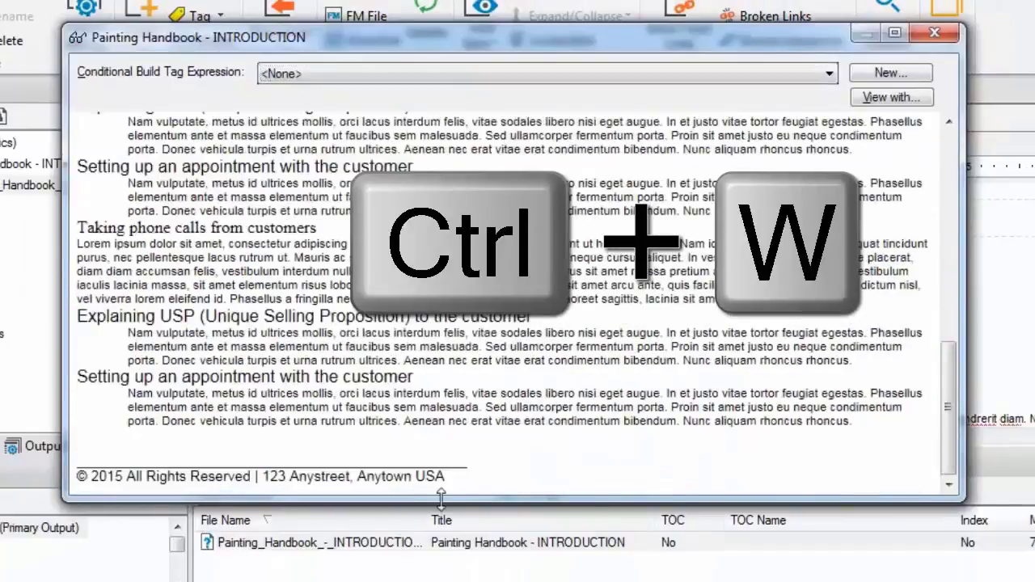
{"action": "left_click", "coordinate": [934, 33]}
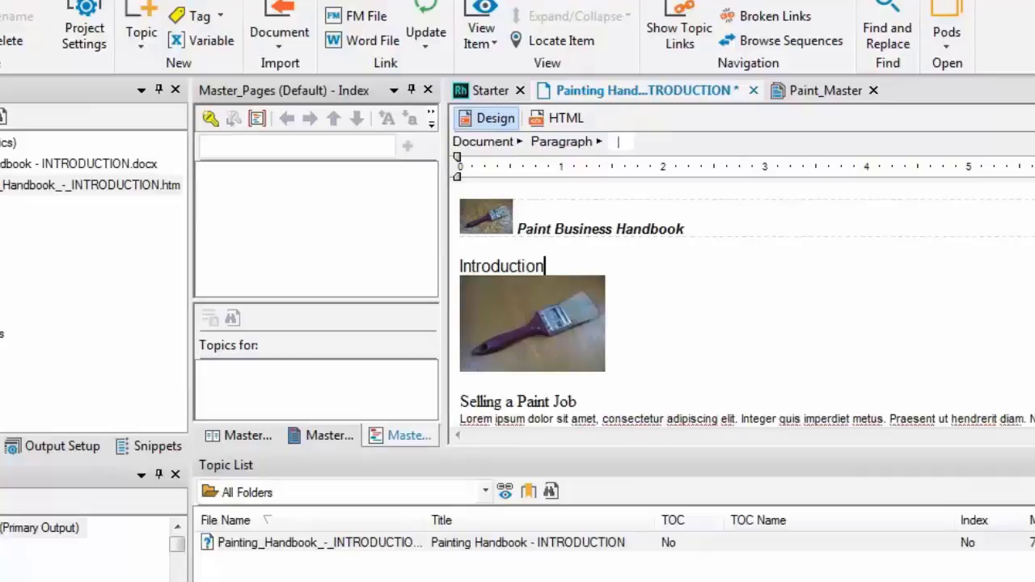
Create a blank topic, New_Topic.htm, with Master Page set to (None)
{"action": "key", "text": "ctrl+t"}
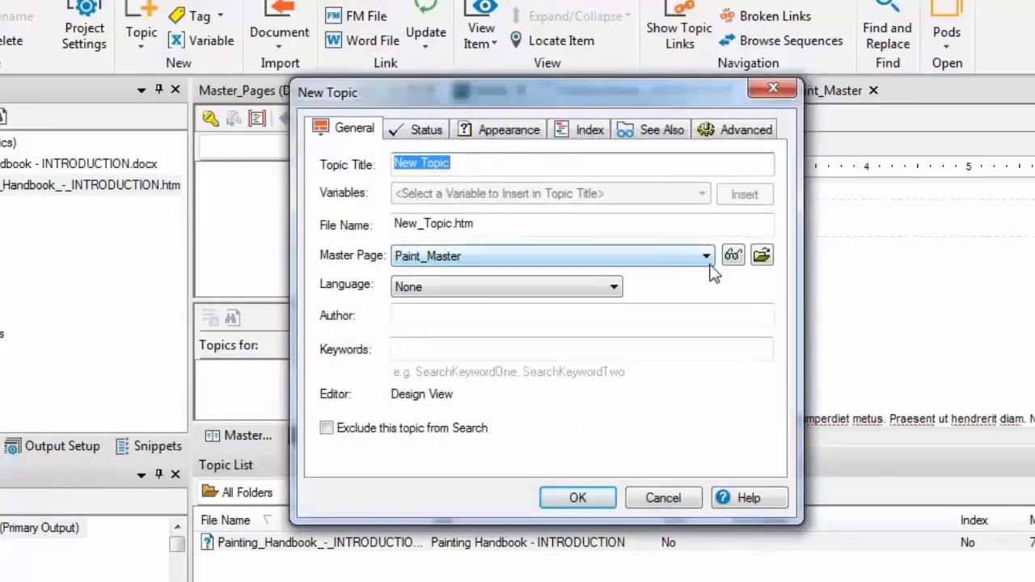
{"action": "left_click", "coordinate": [707, 257]}
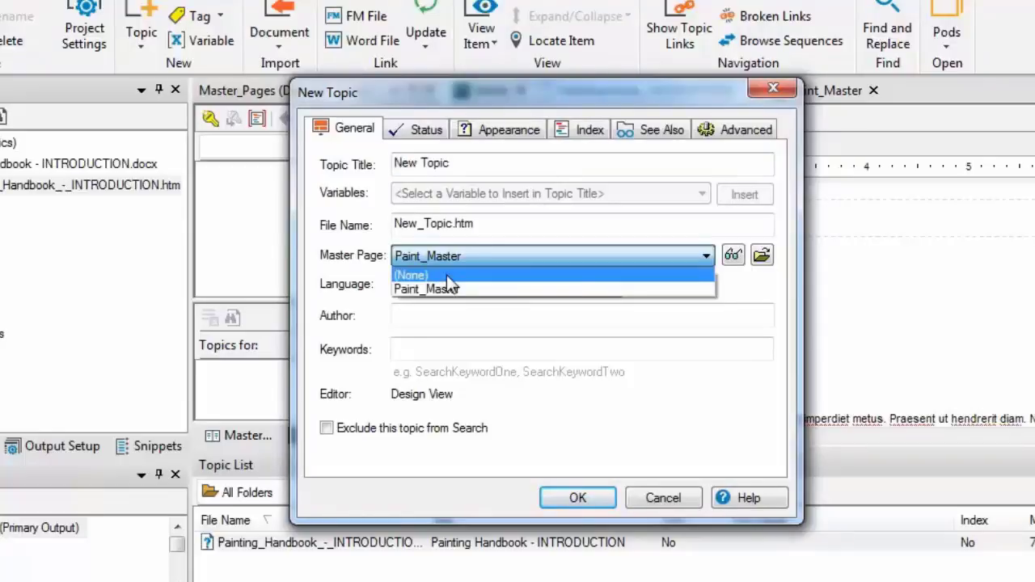
{"action": "left_click", "coordinate": [447, 276]}
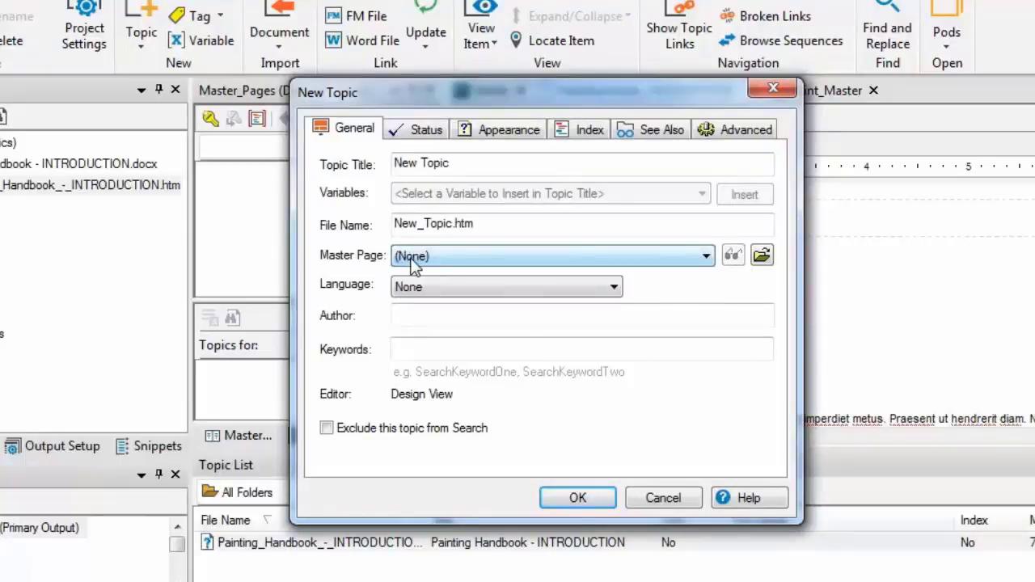
{"action": "left_click", "coordinate": [578, 500]}
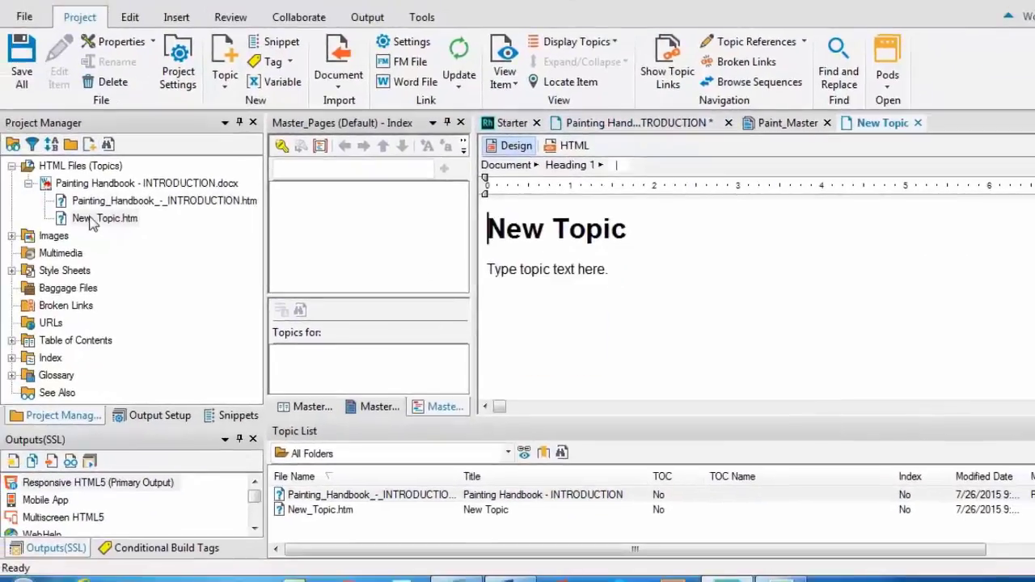
Create a second topic, New Topic1, and open New_Topic.htm in the editor
{"action": "left_click", "coordinate": [90, 147]}
{"action": "left_click", "coordinate": [578, 460]}
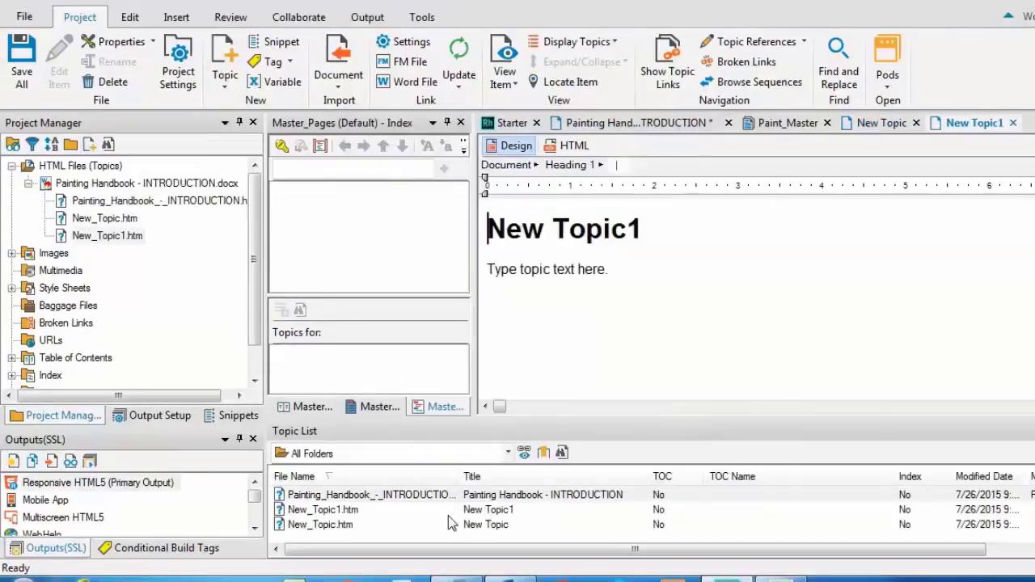
{"action": "double_click", "coordinate": [330, 528]}
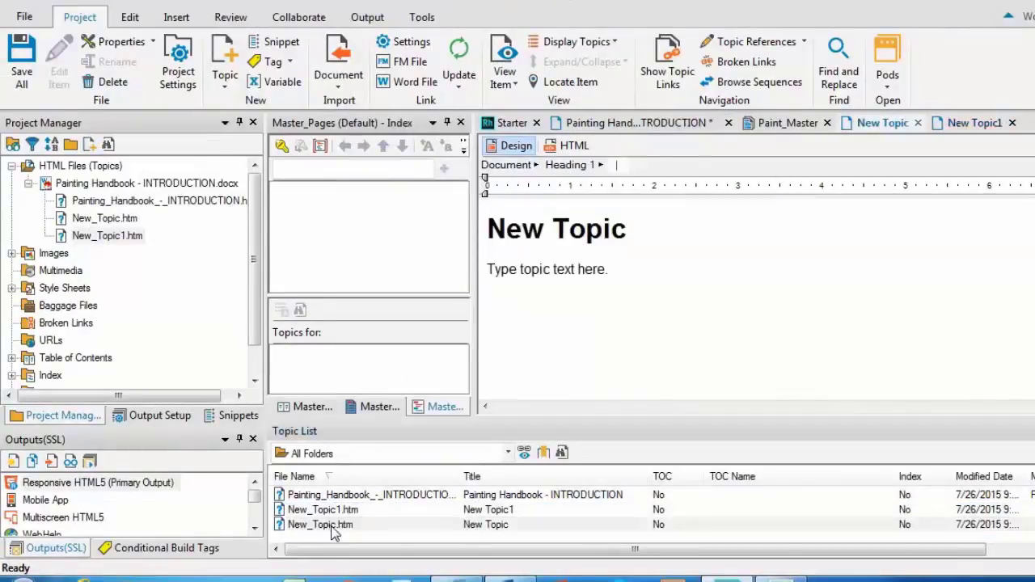
Set Paint_Master as the master page for both New_Topic.htm and New_Topic1.htm together
{"action": "left_click", "coordinate": [343, 516]}
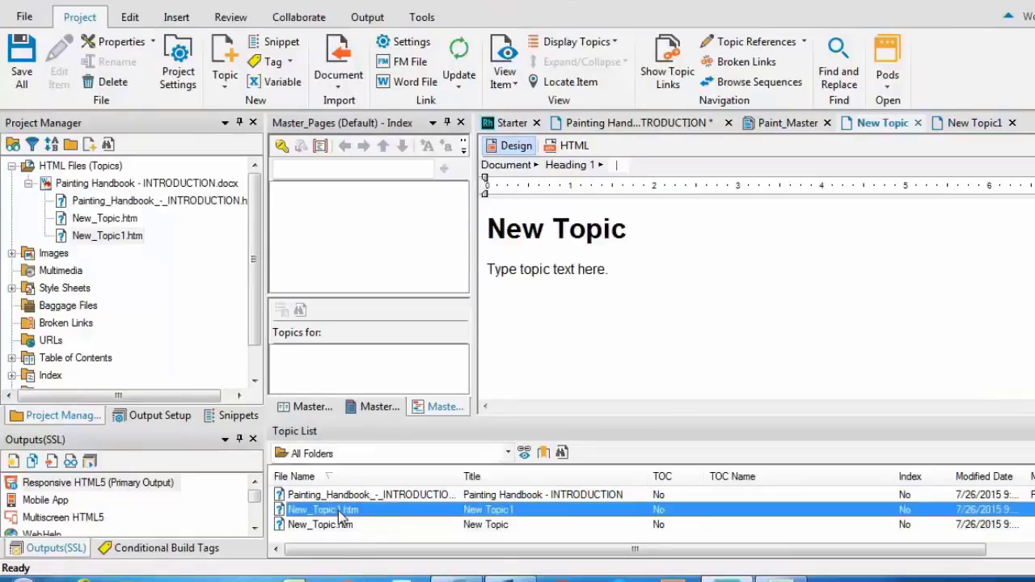
{"action": "left_click", "coordinate": [346, 527], "text": "ctrl"}
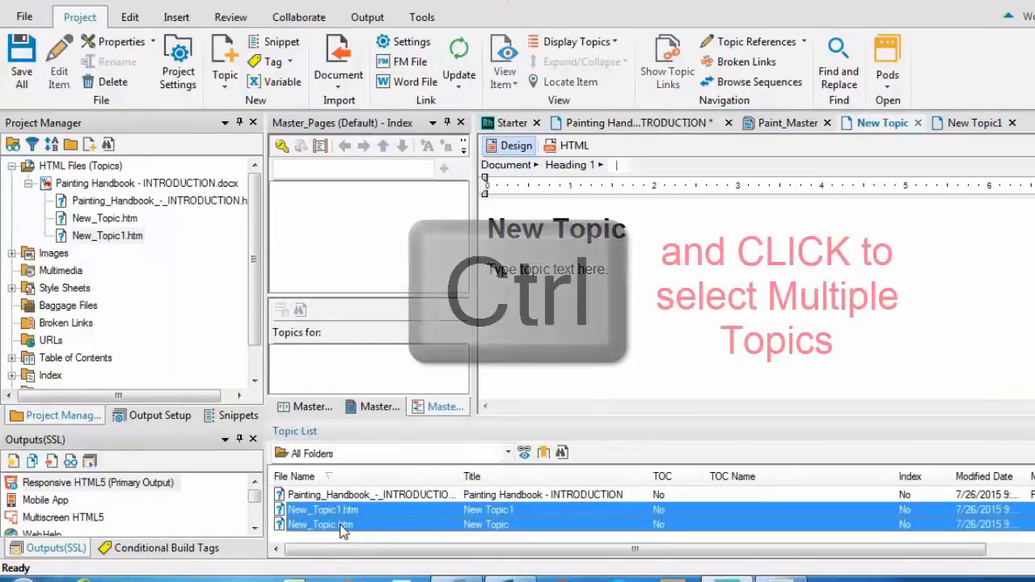
{"action": "right_click", "coordinate": [346, 526]}
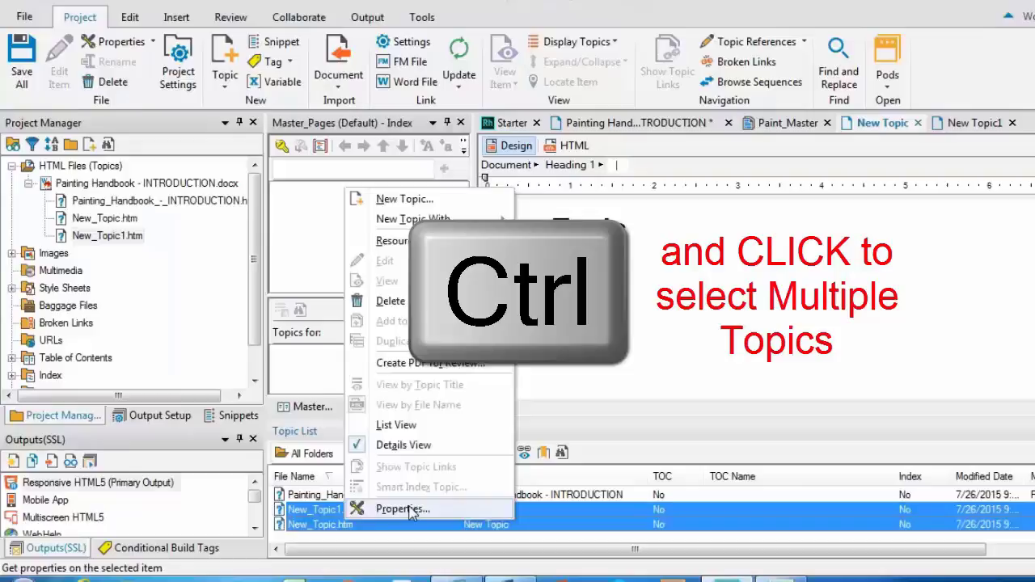
{"action": "left_click", "coordinate": [402, 509]}
{"action": "left_click", "coordinate": [632, 258]}
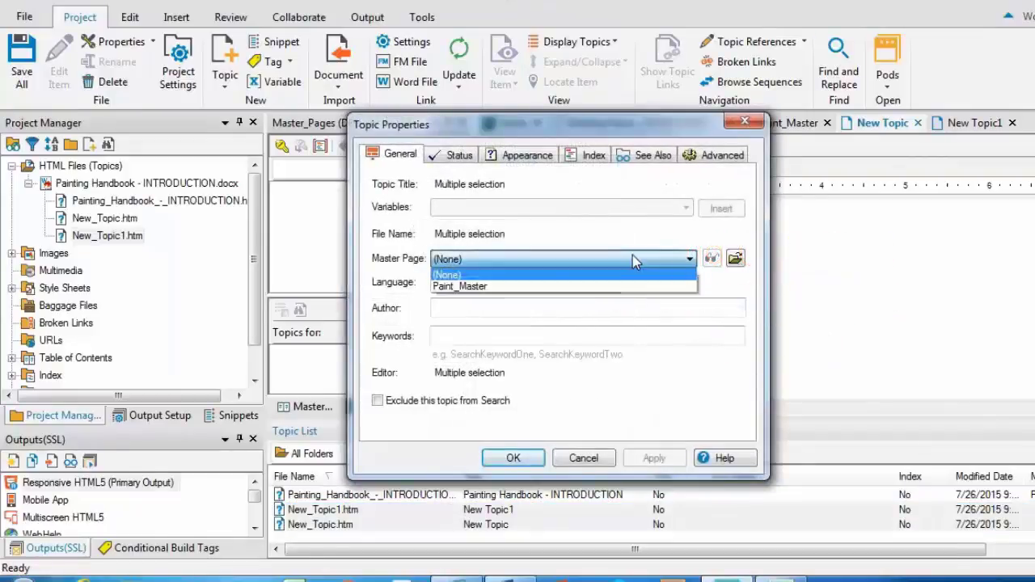
{"action": "left_click", "coordinate": [455, 286]}
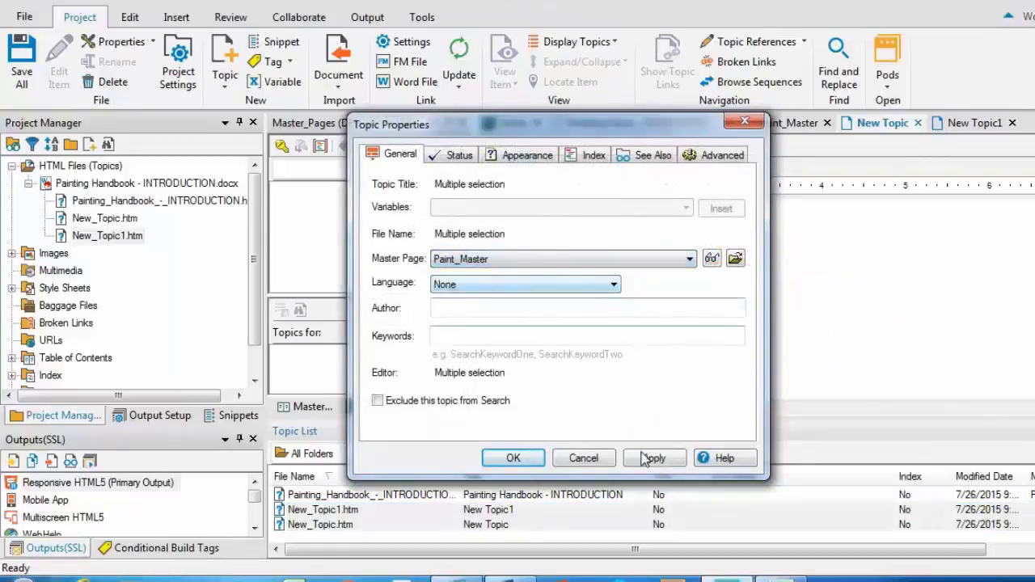
{"action": "left_click", "coordinate": [652, 459]}
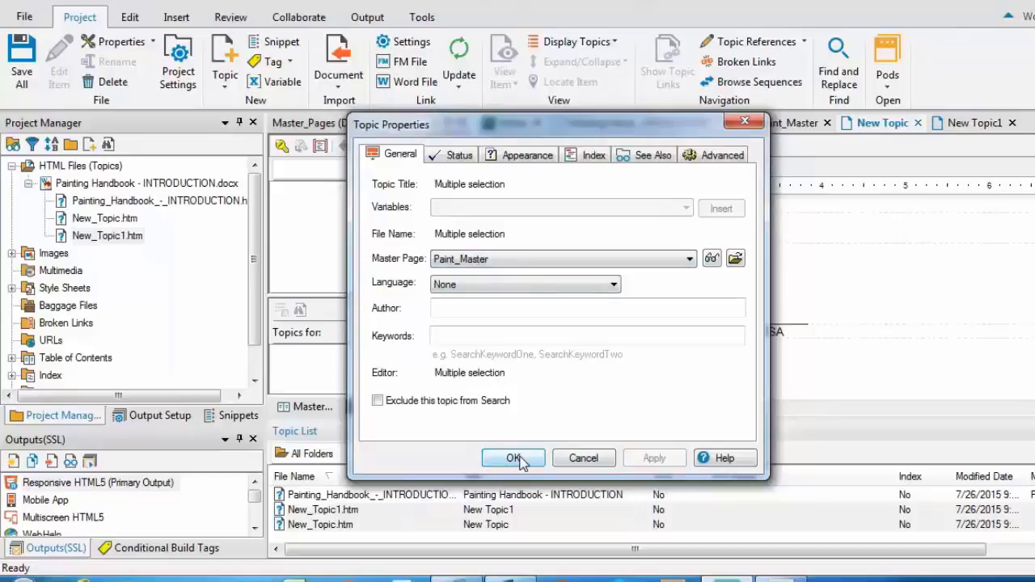
{"action": "left_click", "coordinate": [514, 458]}
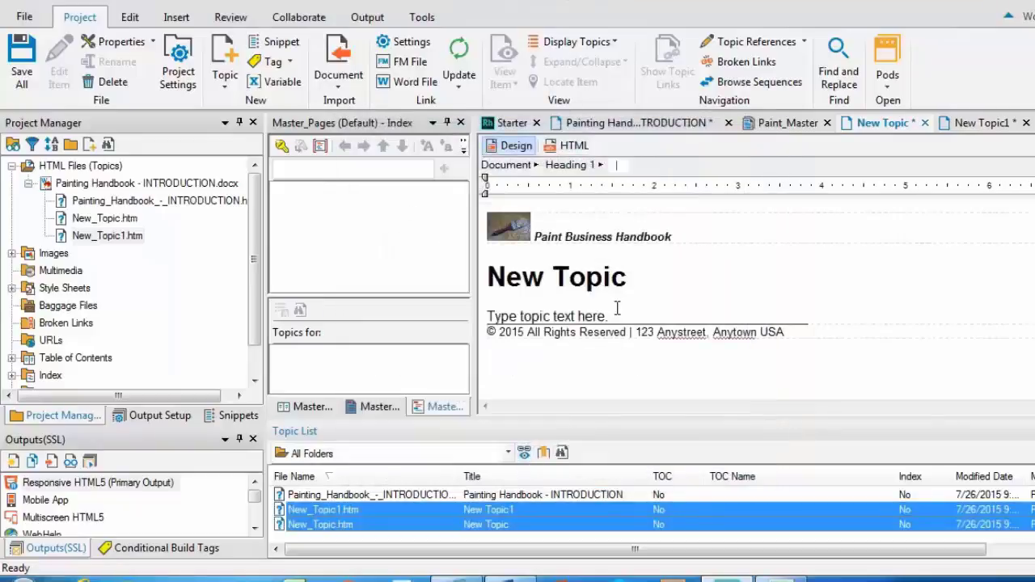
Open New Topic1 and preview it to check the Paint_Master header and copyright footer
{"action": "left_click", "coordinate": [338, 525]}
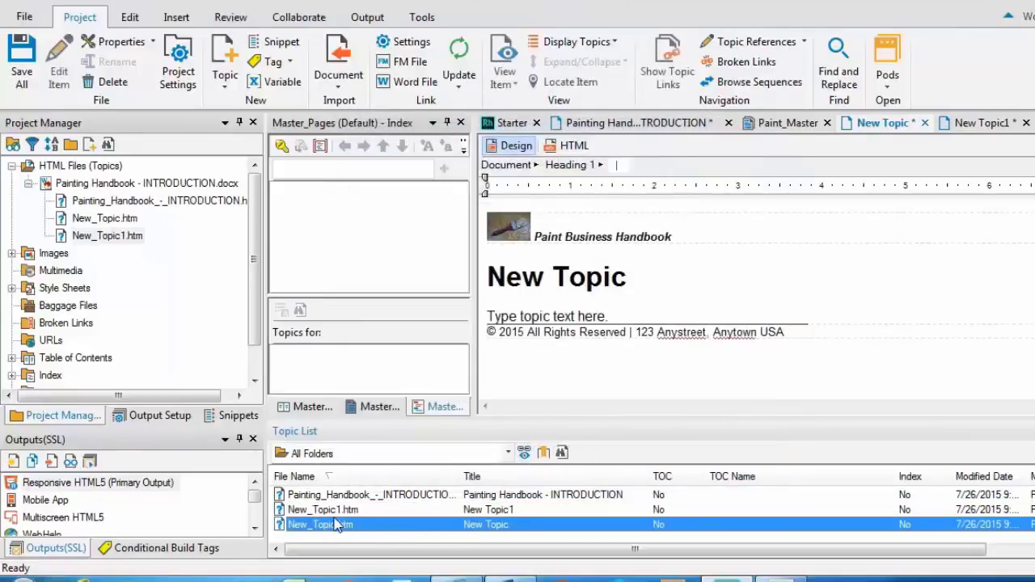
{"action": "double_click", "coordinate": [335, 511]}
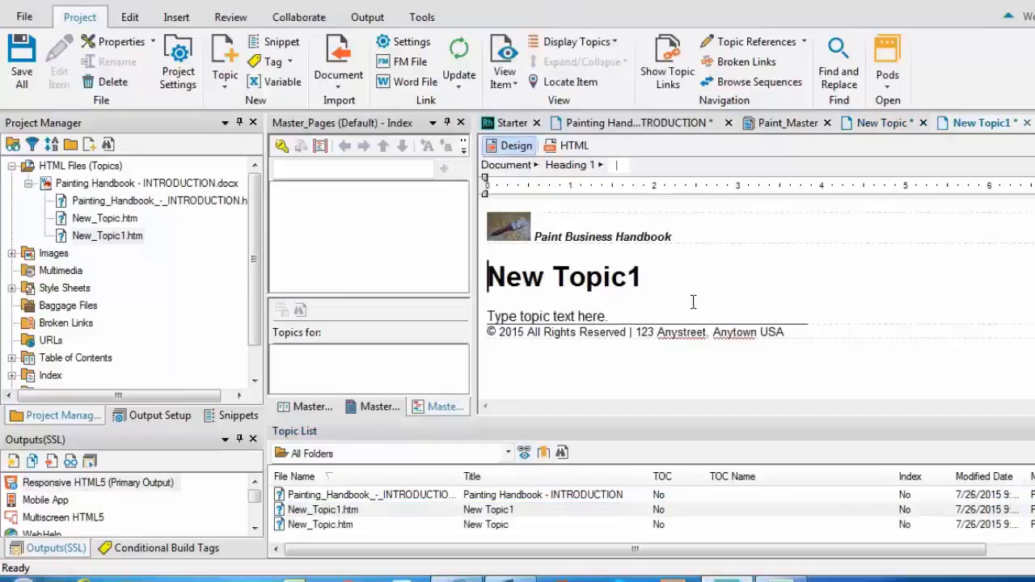
{"action": "left_click", "coordinate": [667, 313]}
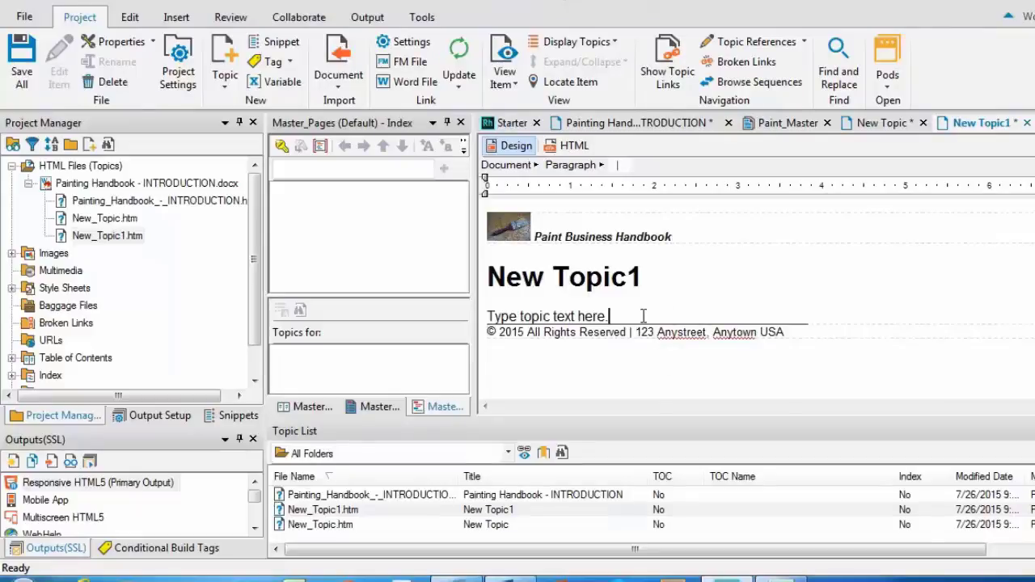
{"action": "key", "text": "ctrl+w"}
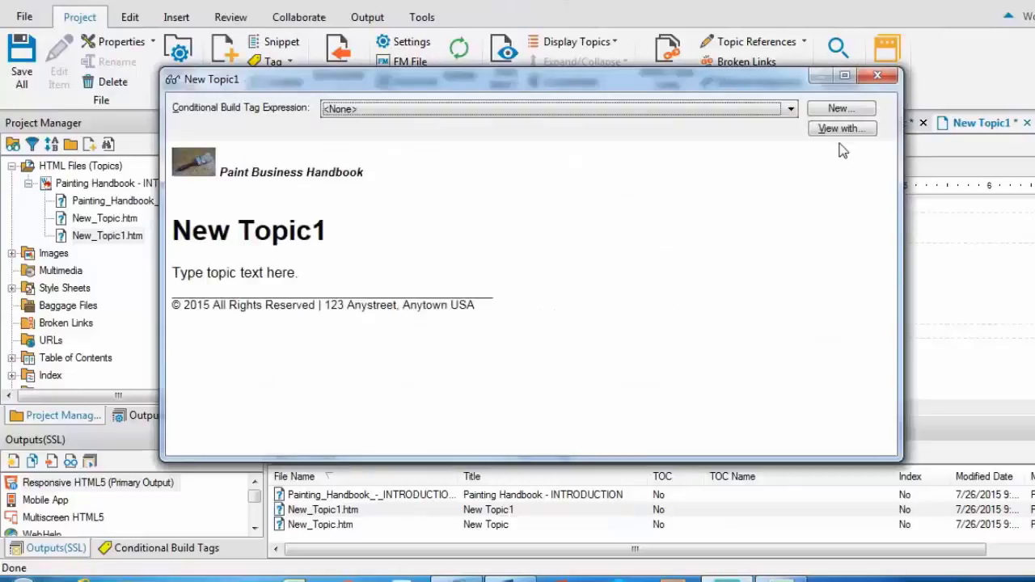
{"action": "left_click", "coordinate": [877, 77]}
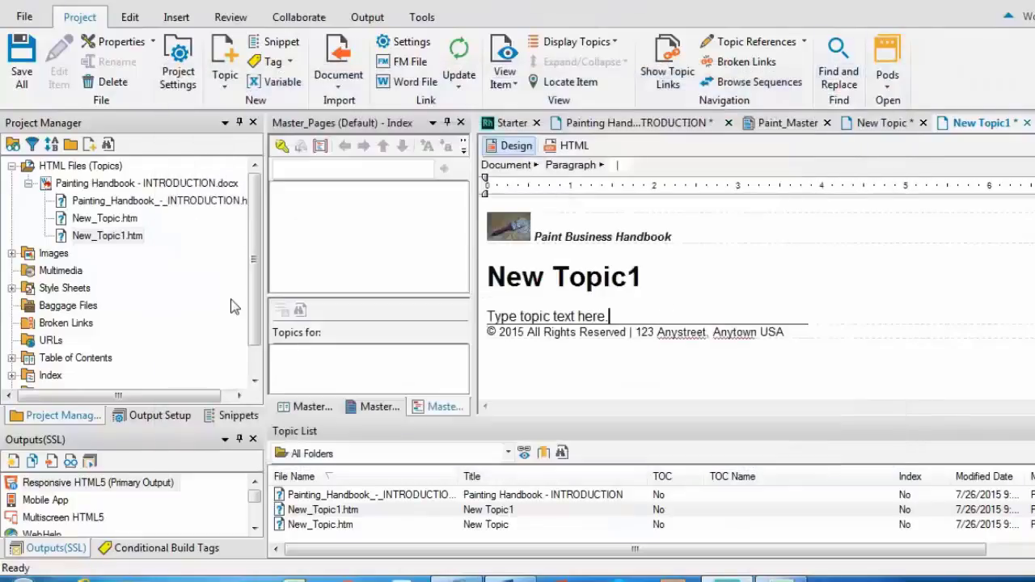
Create New Master Page under Output Setup's master pages and insert a header area at its top
{"action": "left_click", "coordinate": [143, 417]}
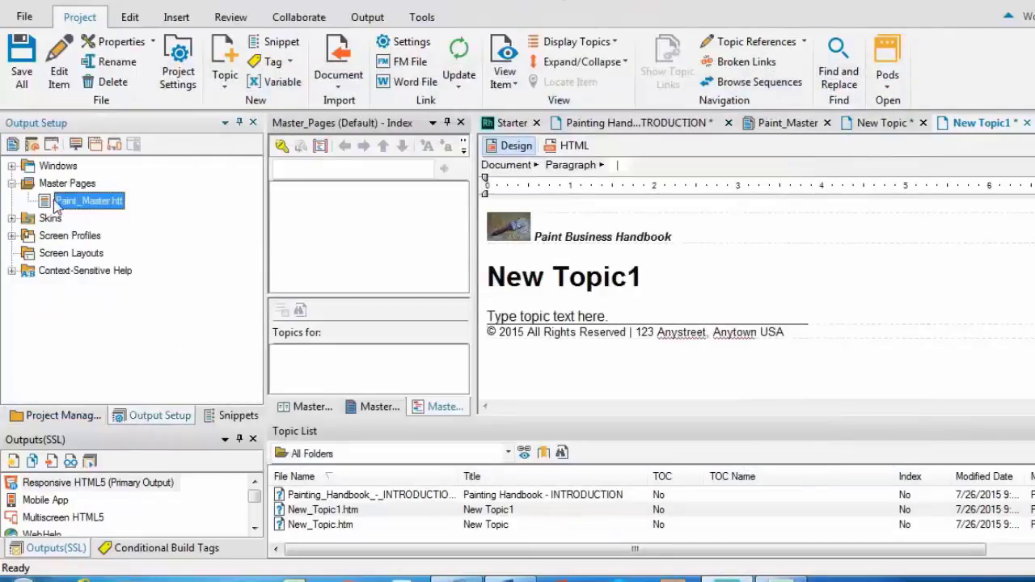
{"action": "right_click", "coordinate": [77, 185]}
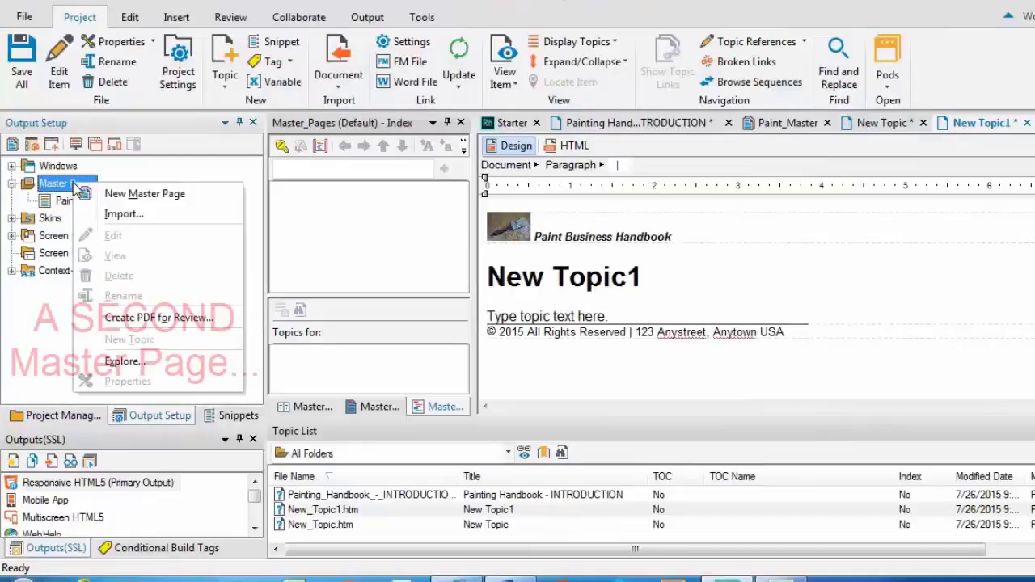
{"action": "left_click", "coordinate": [138, 194]}
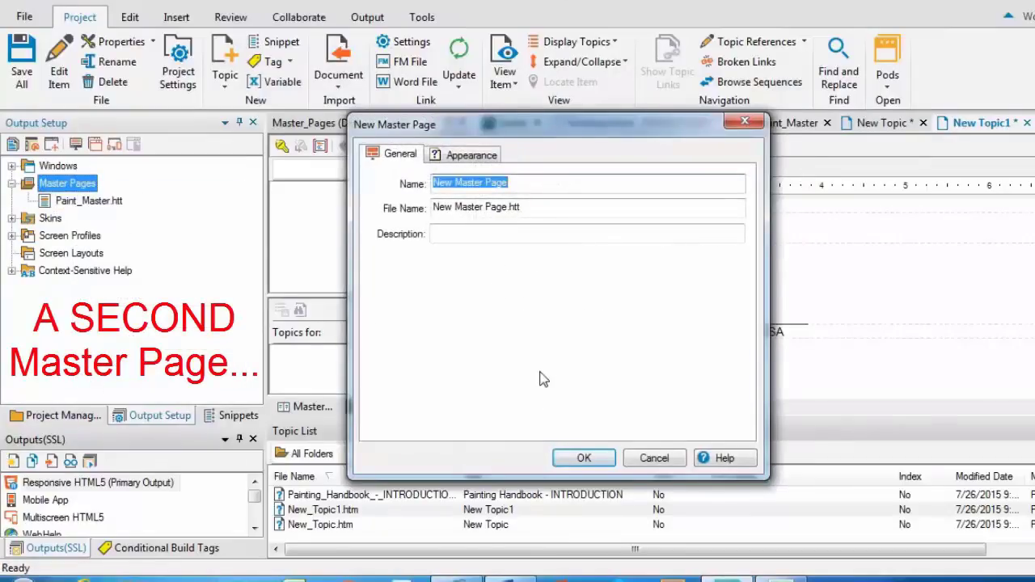
{"action": "left_click", "coordinate": [584, 459]}
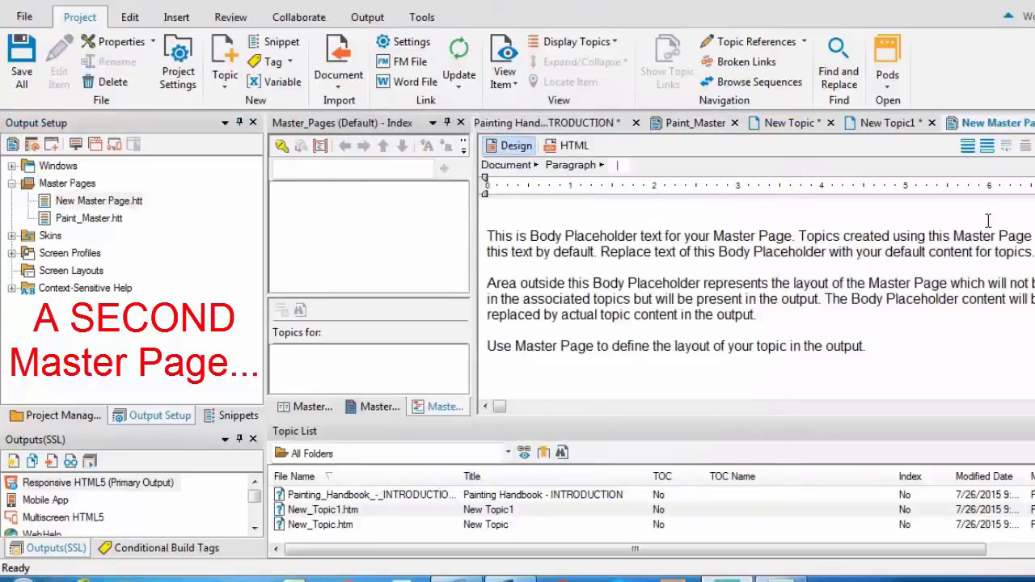
{"action": "left_click", "coordinate": [970, 150]}
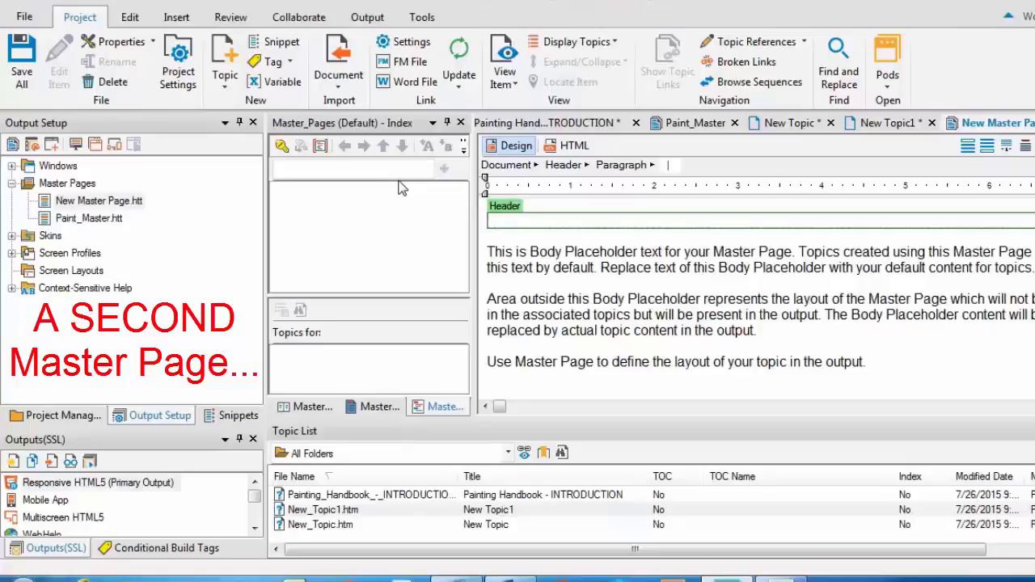
Type the header address '123 Any Street, Any Town, USA', correcting the wrong capitals
{"action": "type", "text": "23 Any "}
{"action": "type", "text": "STreet, AN"}
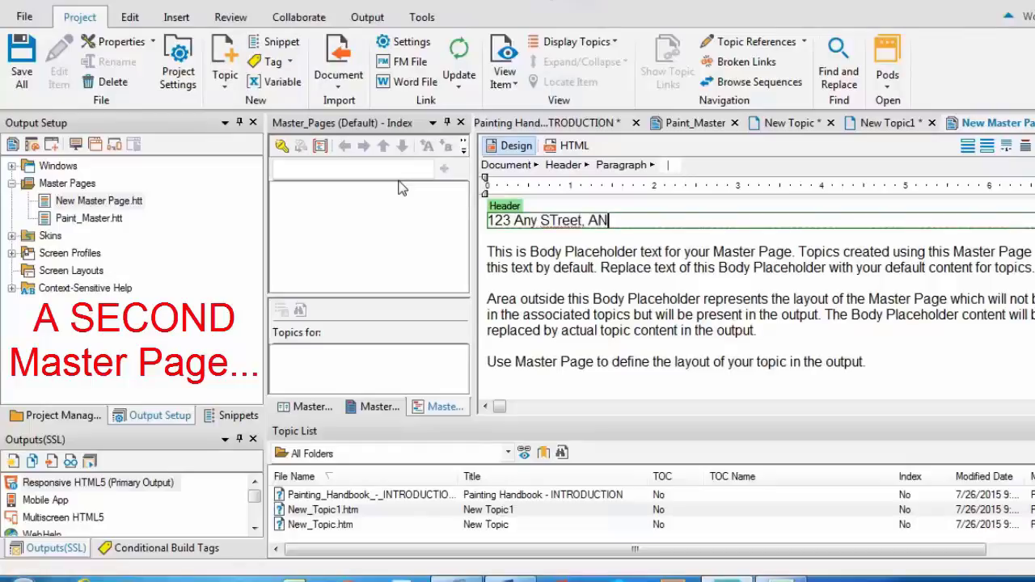
{"action": "type", "text": "y Town, "}
{"action": "type", "text": "USA"}
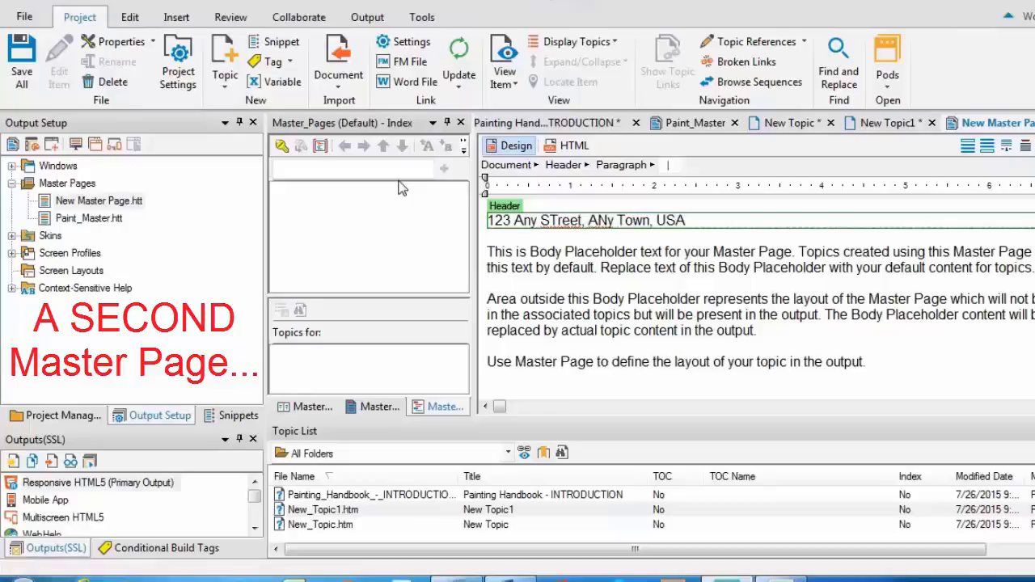
{"action": "left_click", "coordinate": [553, 220]}
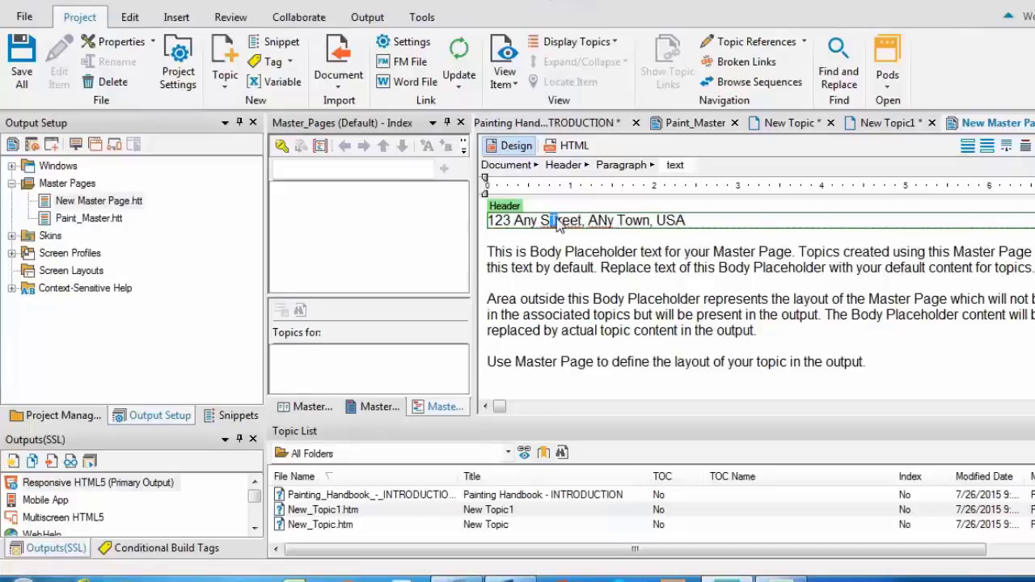
{"action": "type", "text": "t"}
{"action": "left_click_drag", "start_coordinate": [593, 220], "coordinate": [604, 220]}
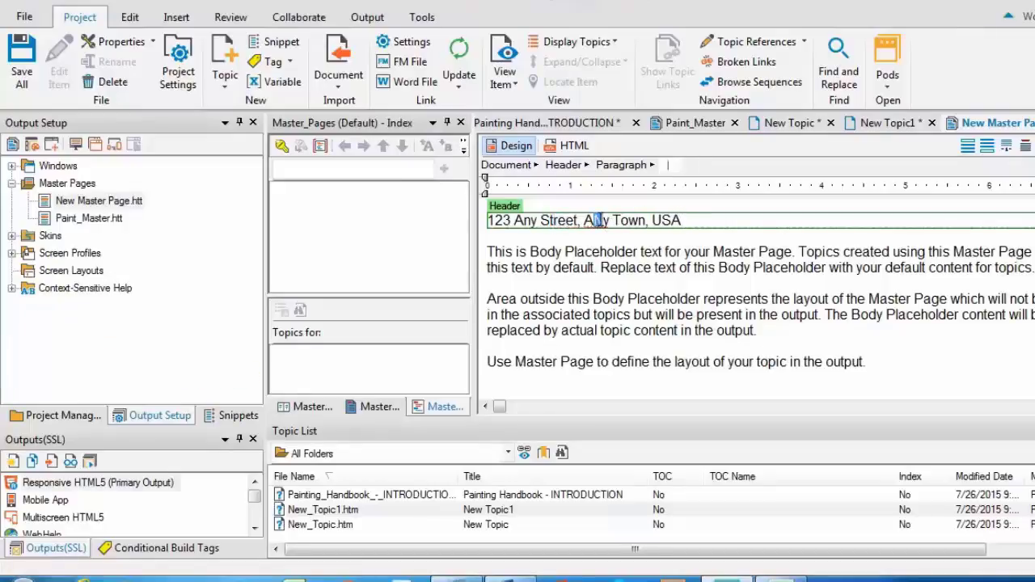
{"action": "type", "text": "n"}
Make the whole address line bold and set it in Arial Black
{"action": "left_click_drag", "start_coordinate": [688, 220], "coordinate": [457, 224]}
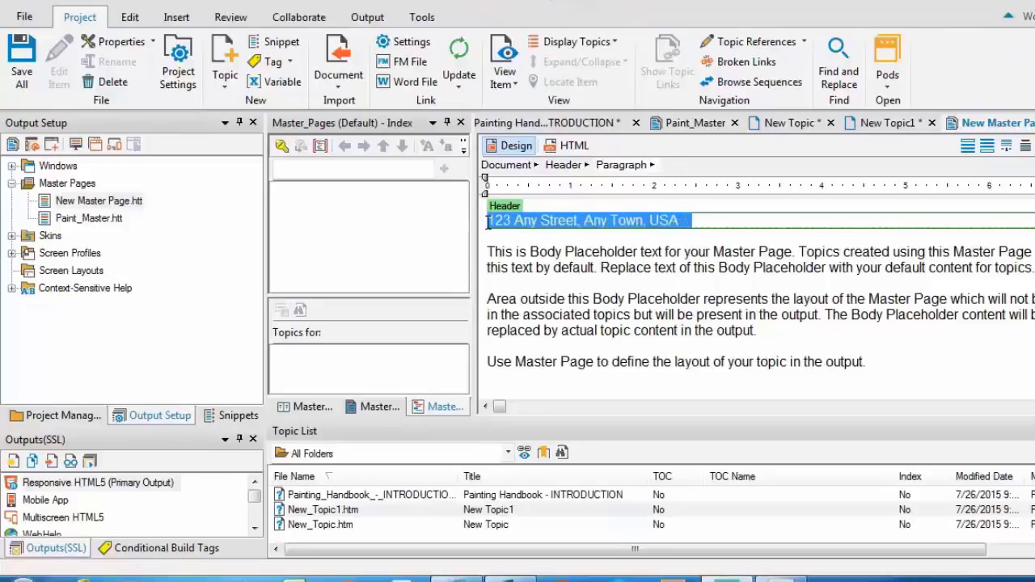
{"action": "key", "text": "ctrl+b"}
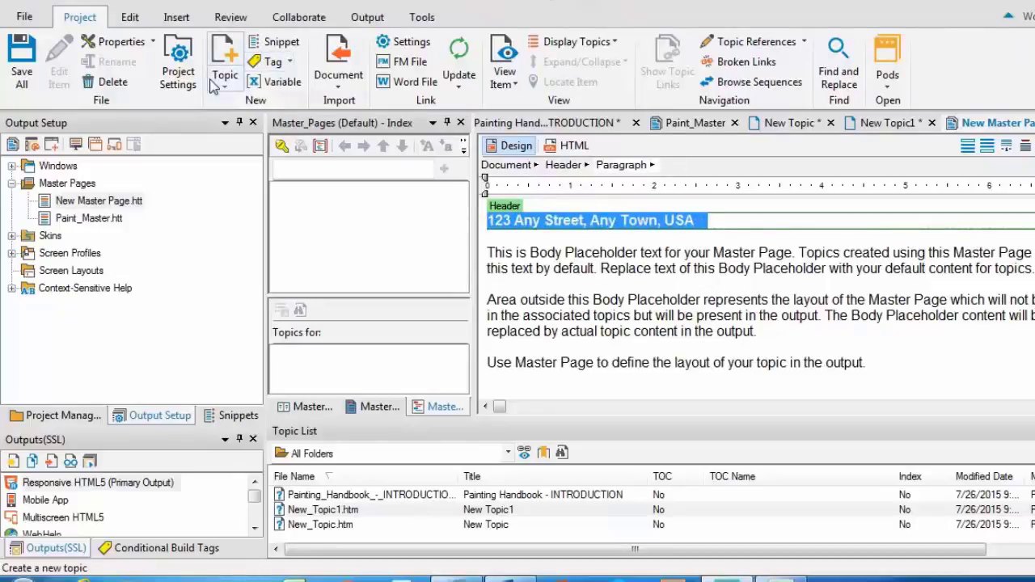
{"action": "left_click", "coordinate": [129, 17]}
{"action": "left_click", "coordinate": [283, 49]}
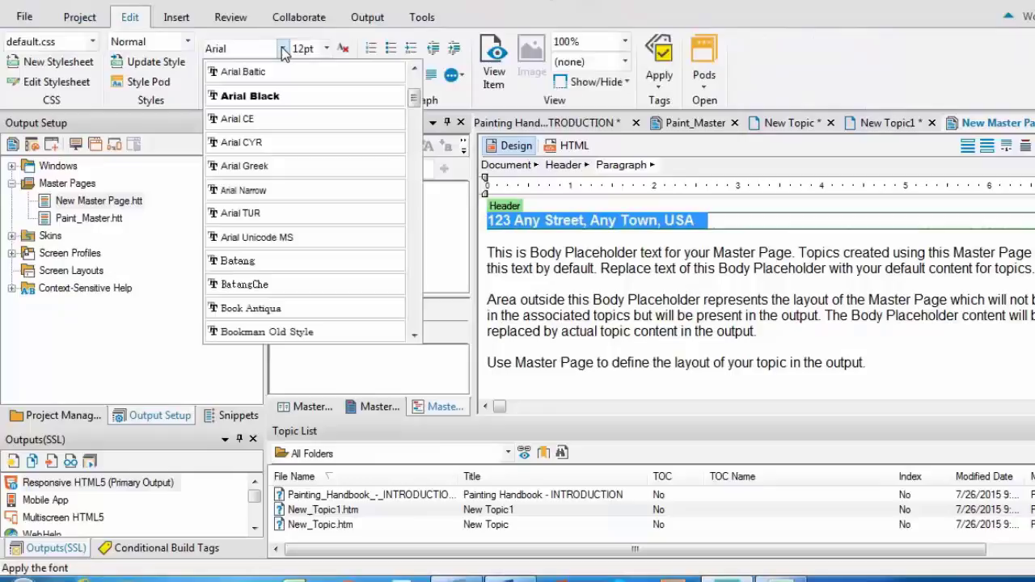
{"action": "left_click", "coordinate": [270, 100]}
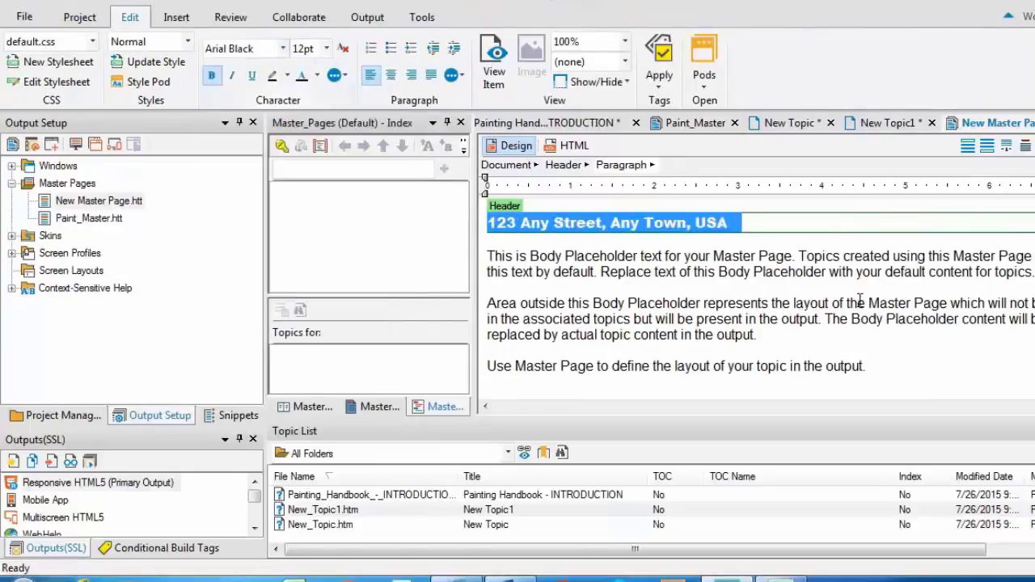
{"action": "left_click", "coordinate": [799, 310]}
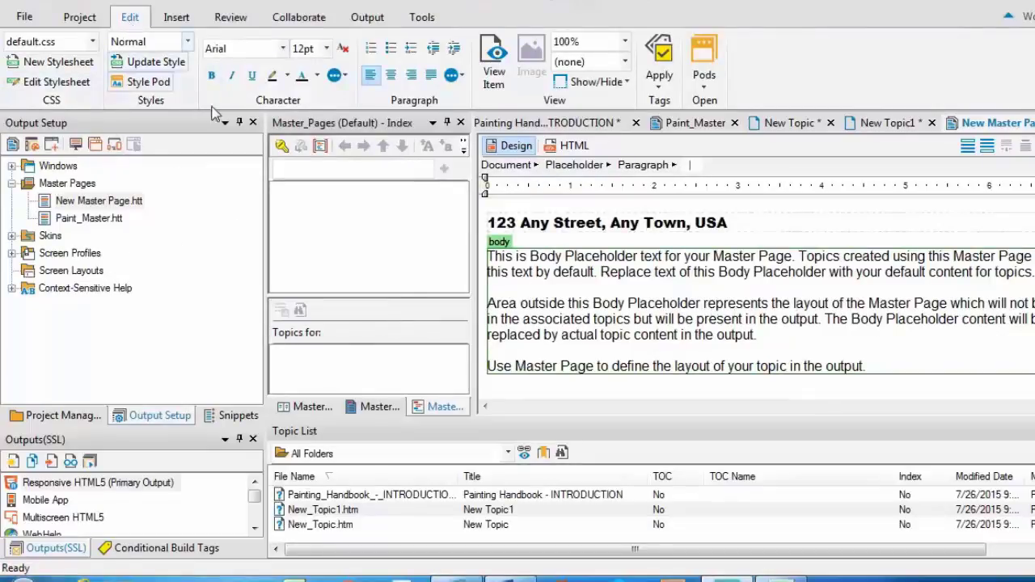
Assign New Master Page to the Painting Handbook, New_Topic and New_Topic1 topics, accepting the warning
{"action": "left_click", "coordinate": [52, 418]}
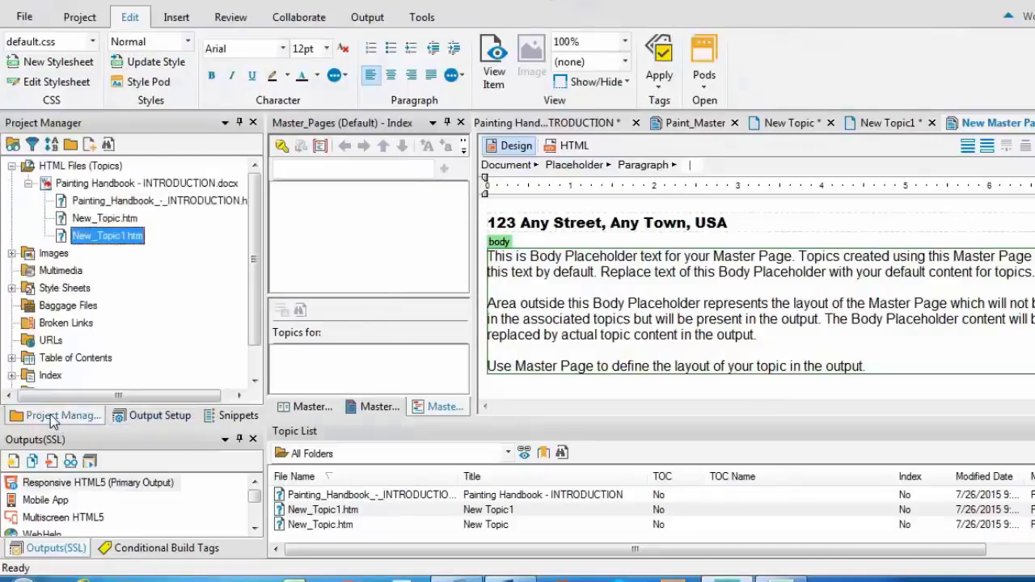
{"action": "left_click", "coordinate": [345, 496]}
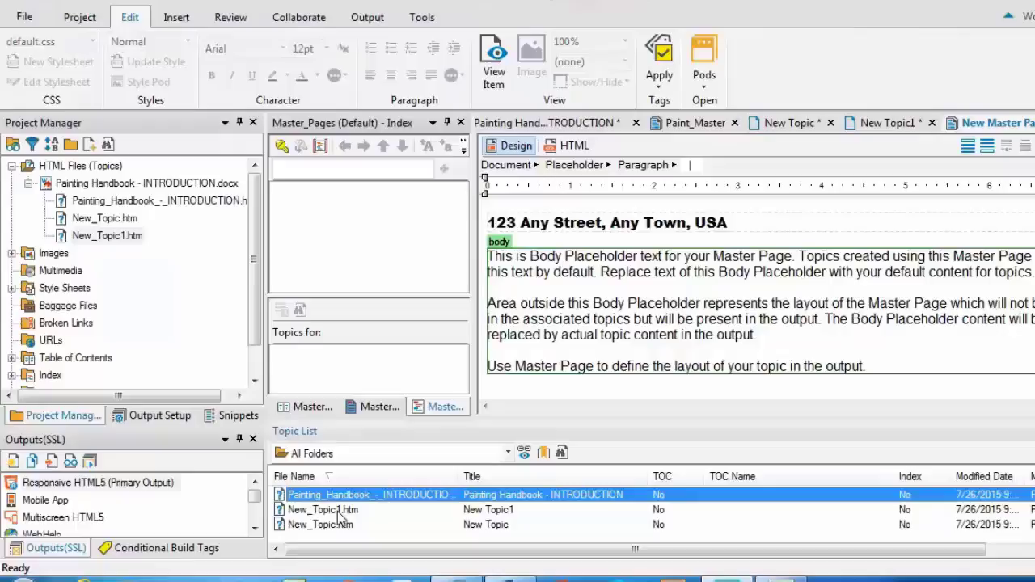
{"action": "left_click", "coordinate": [340, 511], "text": "shift"}
{"action": "right_click", "coordinate": [347, 522]}
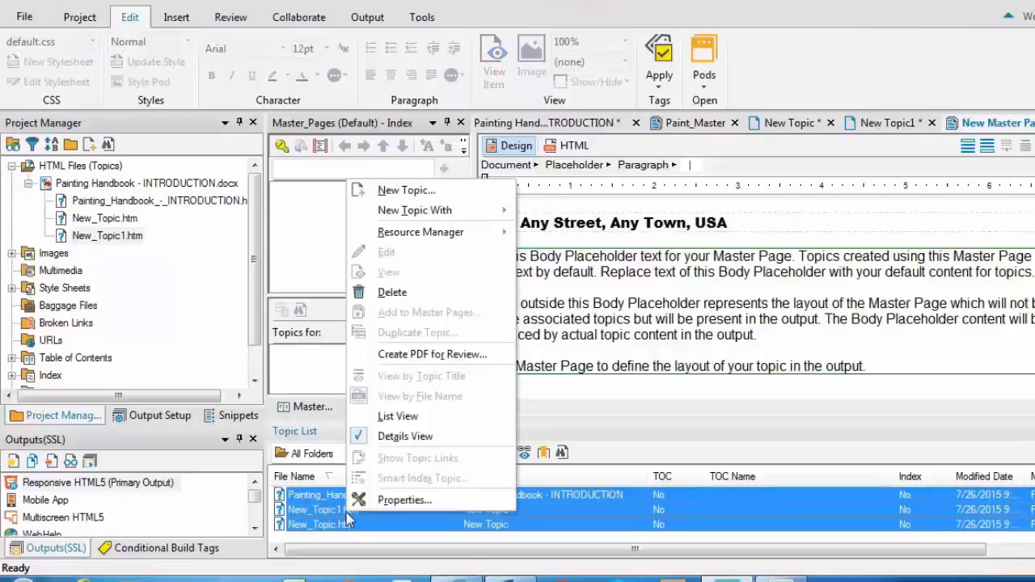
{"action": "left_click", "coordinate": [376, 500]}
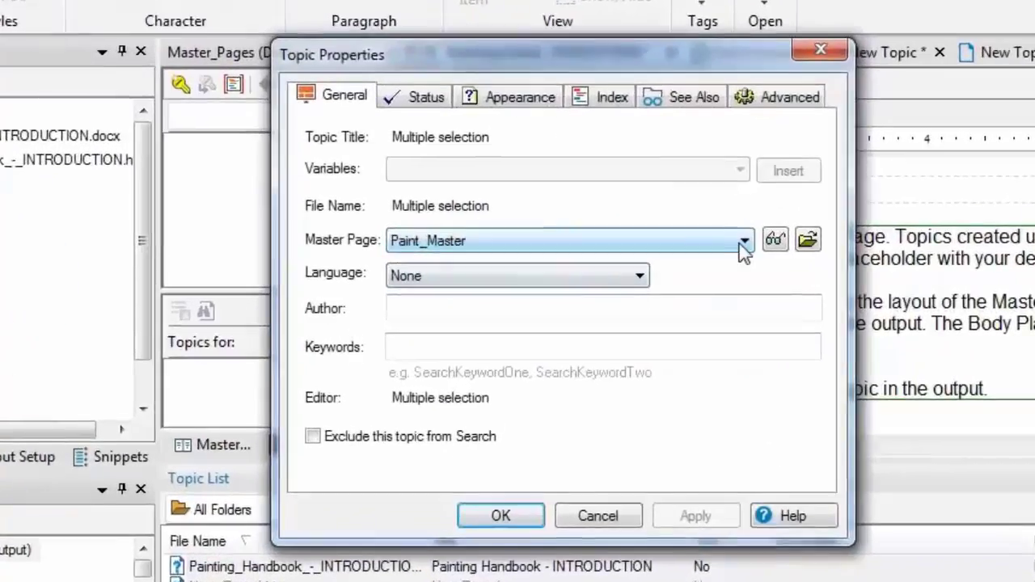
{"action": "left_click", "coordinate": [742, 242]}
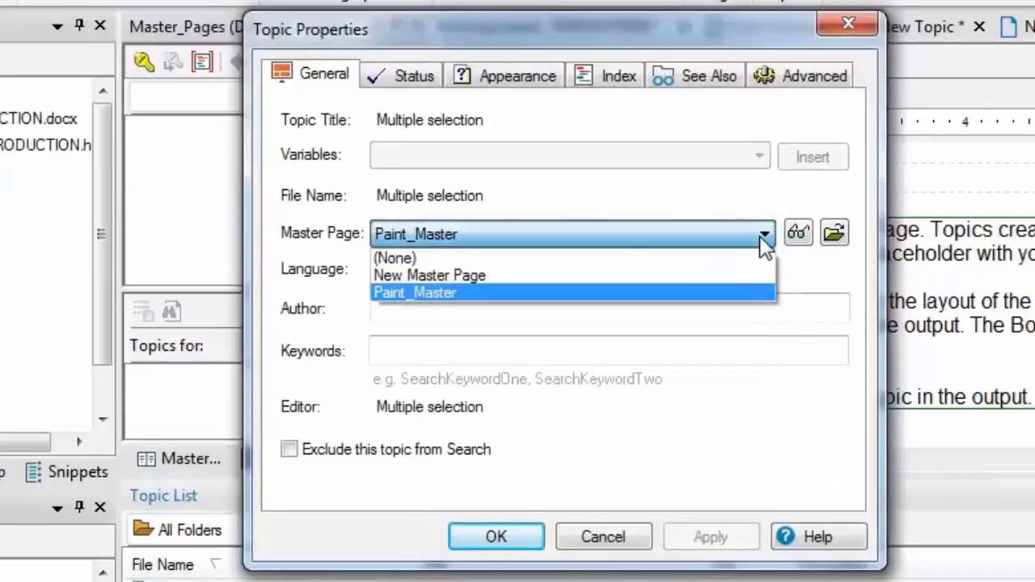
{"action": "left_click", "coordinate": [468, 274]}
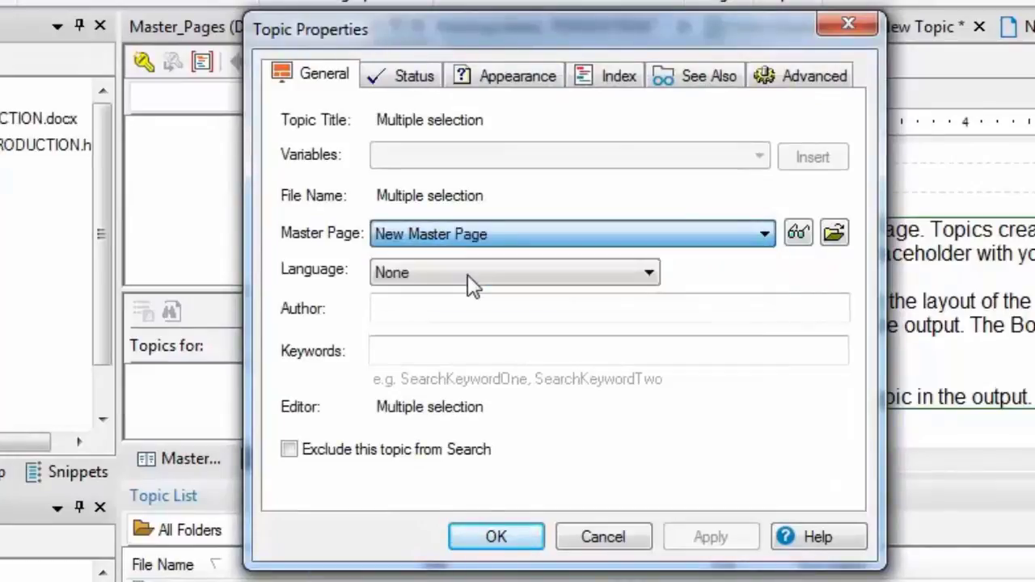
{"action": "left_click", "coordinate": [690, 536]}
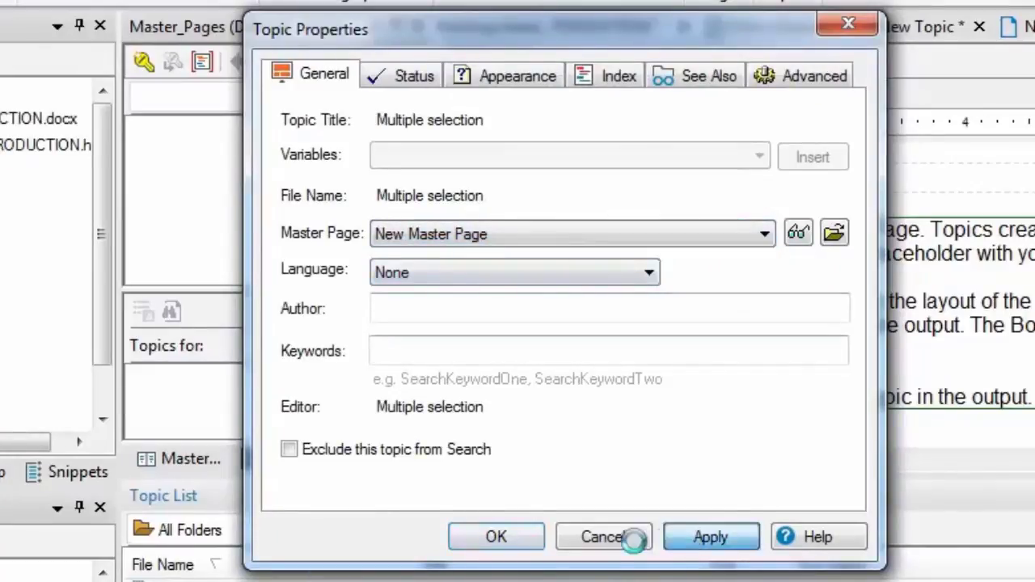
{"action": "left_click", "coordinate": [494, 537]}
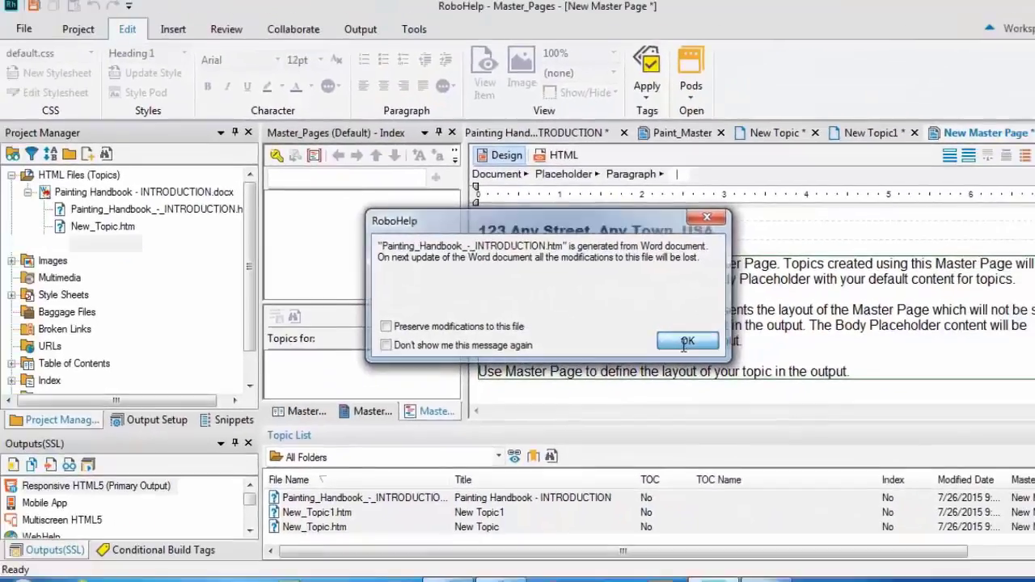
{"action": "left_click", "coordinate": [684, 343]}
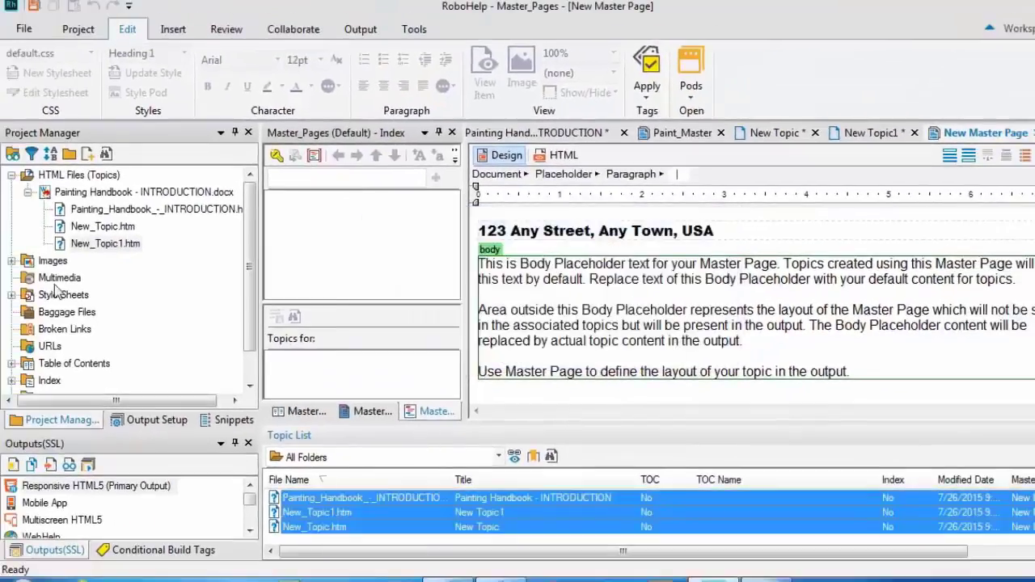
Open and preview the Painting Handbook introduction topic to check its new address header
{"action": "double_click", "coordinate": [97, 208]}
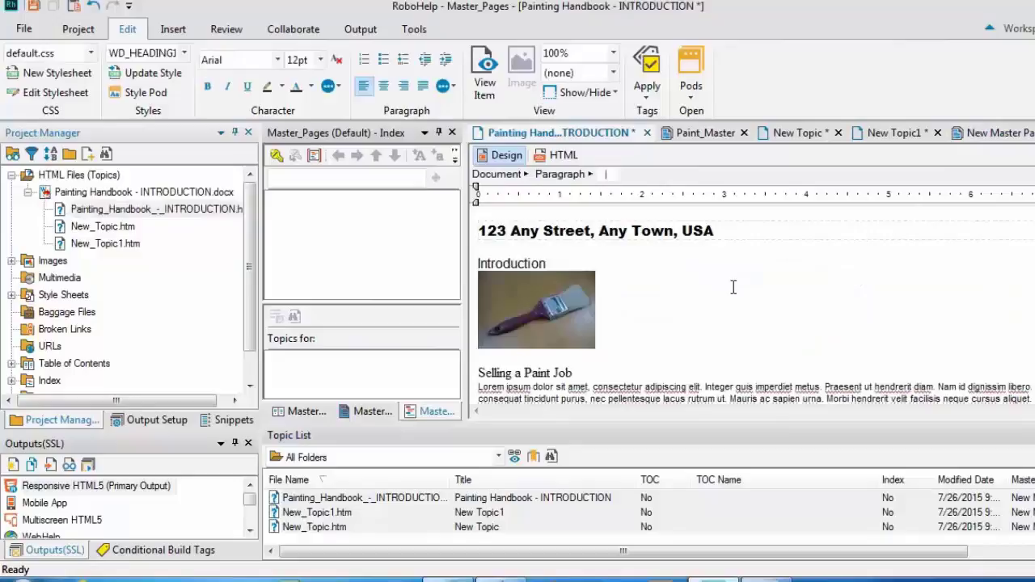
{"action": "left_click", "coordinate": [731, 289]}
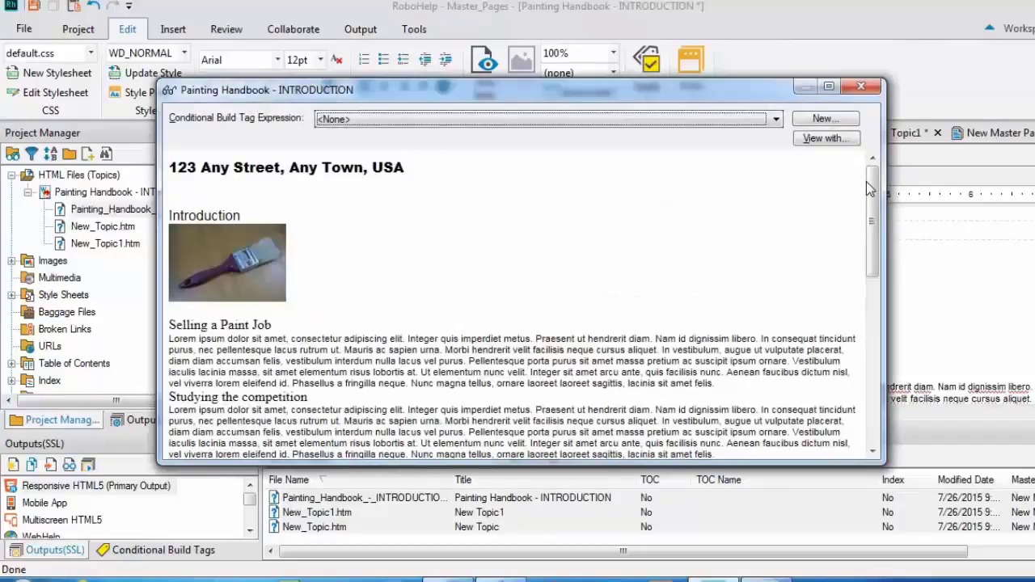
{"action": "left_click_drag", "start_coordinate": [871, 190], "coordinate": [872, 357]}
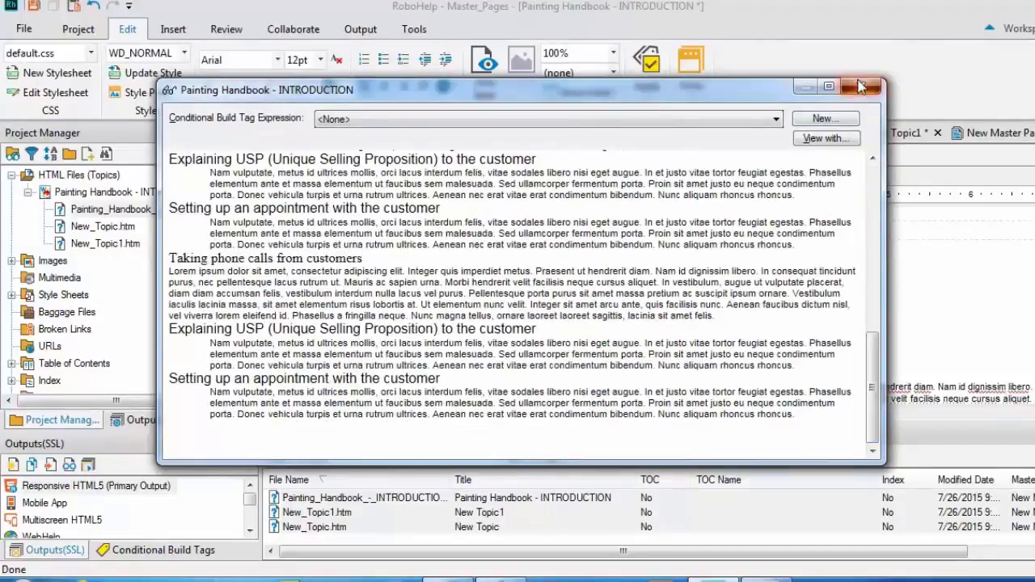
{"action": "left_click", "coordinate": [860, 86]}
Open and preview New_Topic.htm to confirm the address header appears
{"action": "left_click", "coordinate": [115, 231]}
{"action": "double_click", "coordinate": [115, 229]}
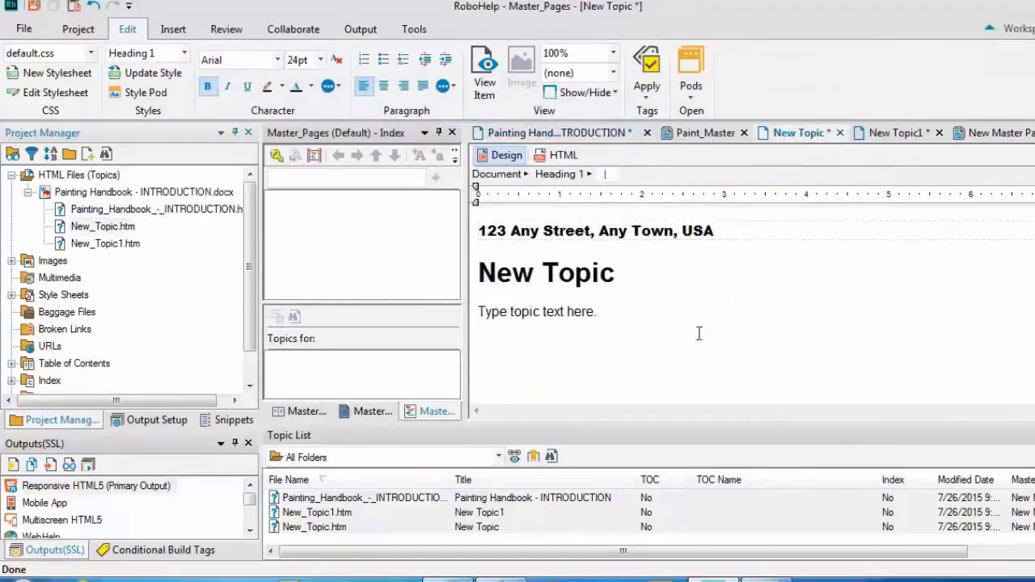
{"action": "left_click", "coordinate": [705, 333]}
{"action": "key", "text": "ctrl+w"}
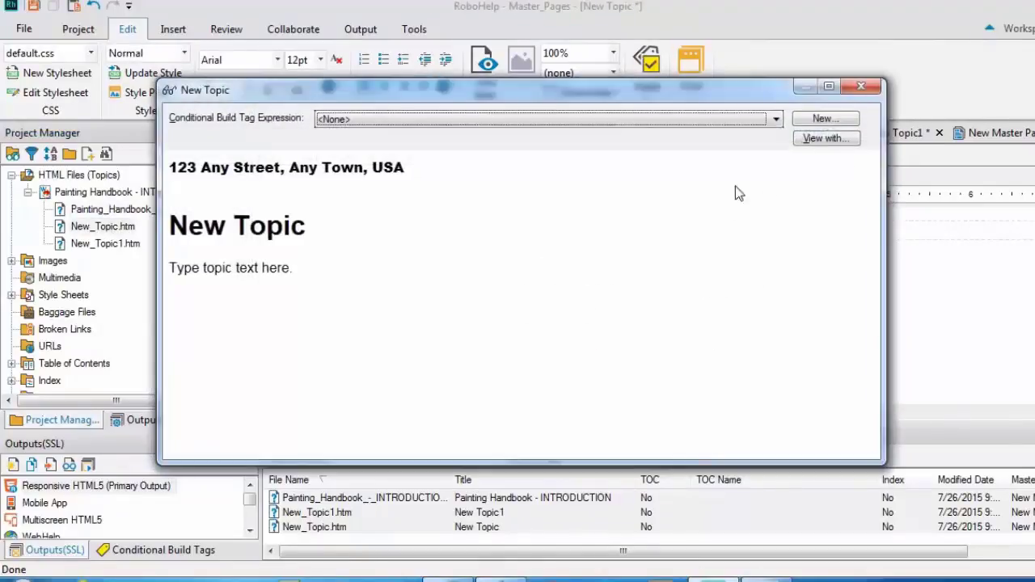
{"action": "left_click", "coordinate": [861, 86]}
Preview New_Topic1.htm for the address header, then delete the topic text's final period
{"action": "double_click", "coordinate": [121, 244]}
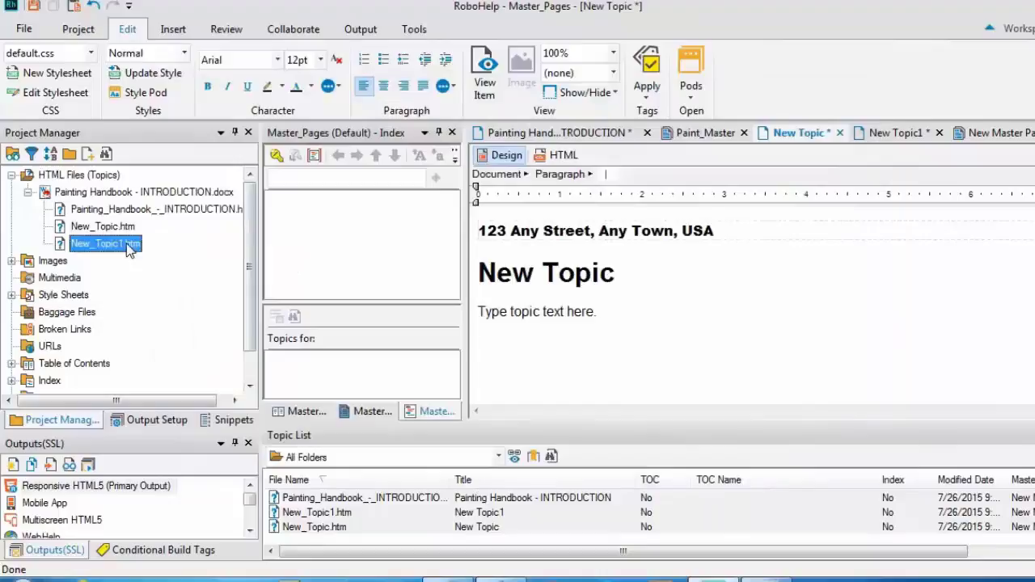
{"action": "left_click", "coordinate": [681, 322]}
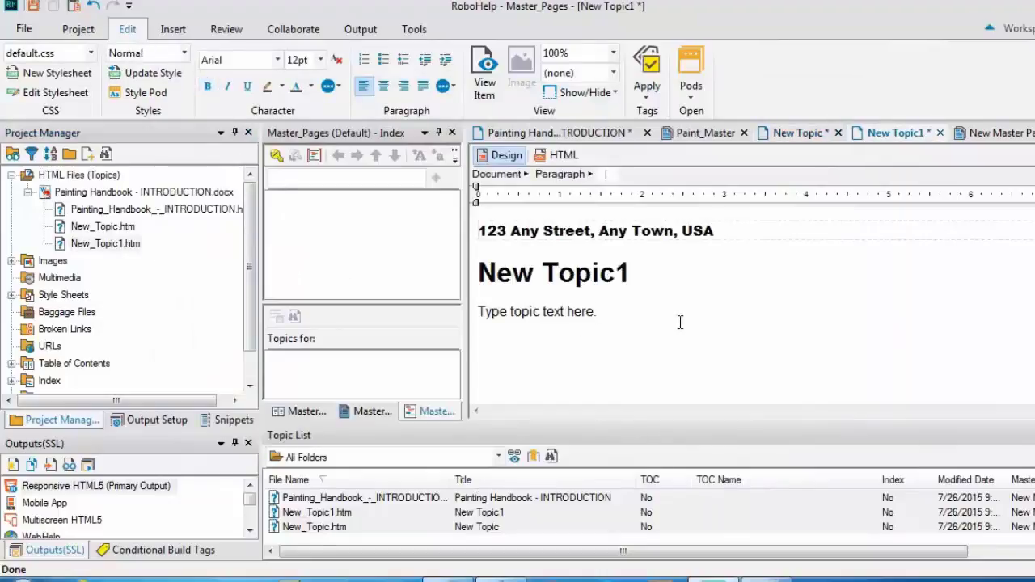
{"action": "key", "text": "ctrl+w"}
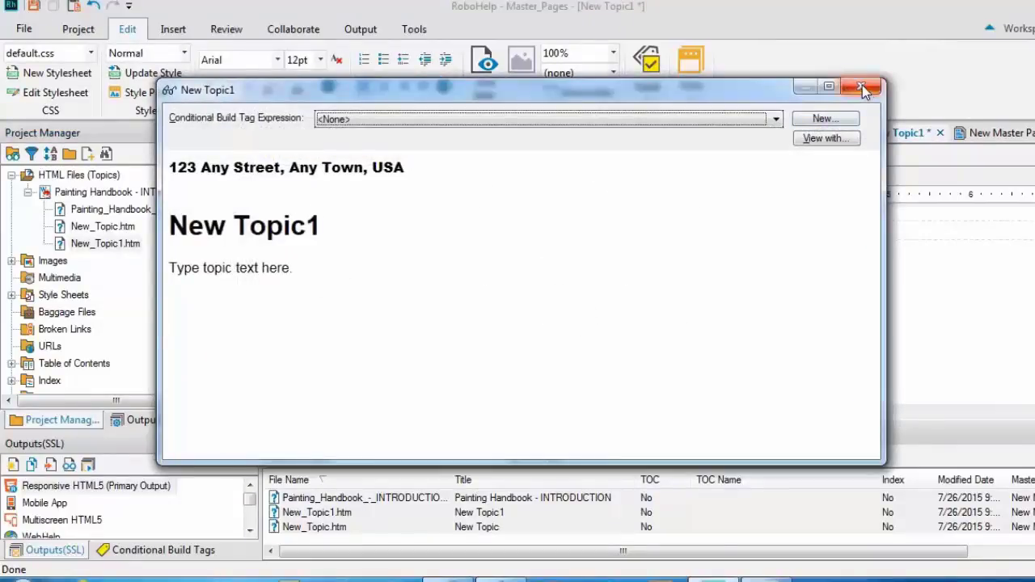
{"action": "left_click", "coordinate": [862, 85]}
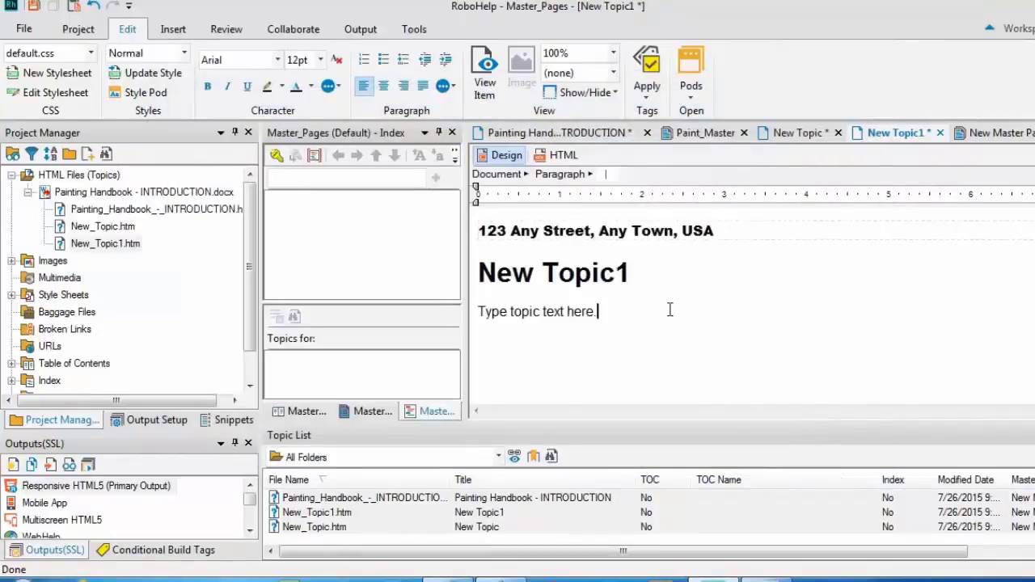
{"action": "key", "text": "BackSpace"}
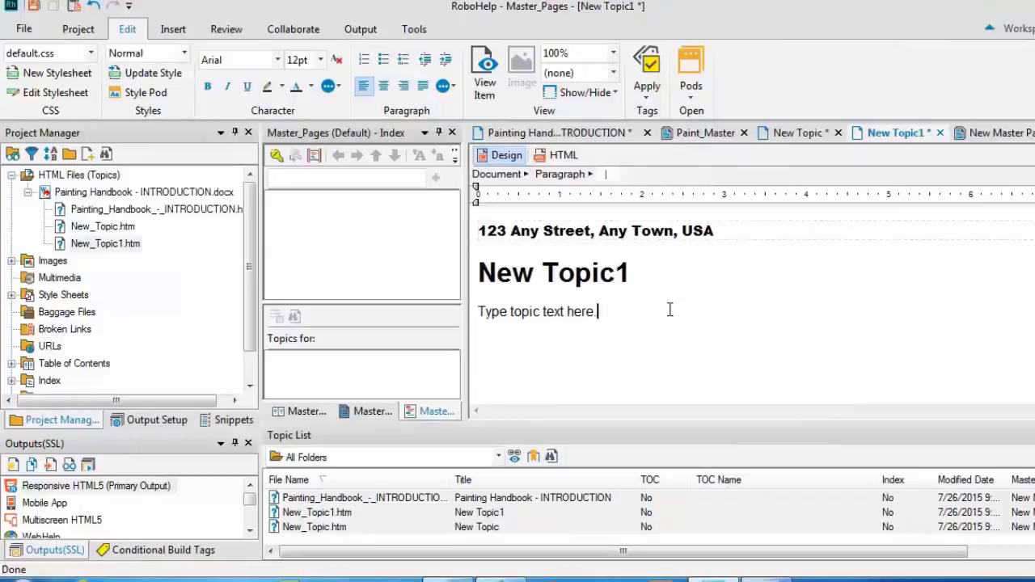